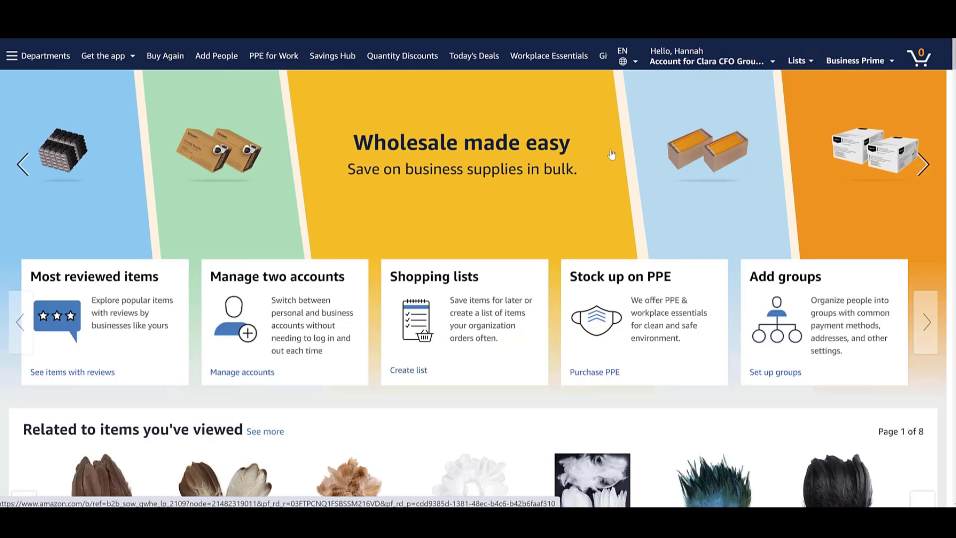
# - Display the Amazon Business account flyout with account details and business management links
pyautogui.moveTo(697, 55)
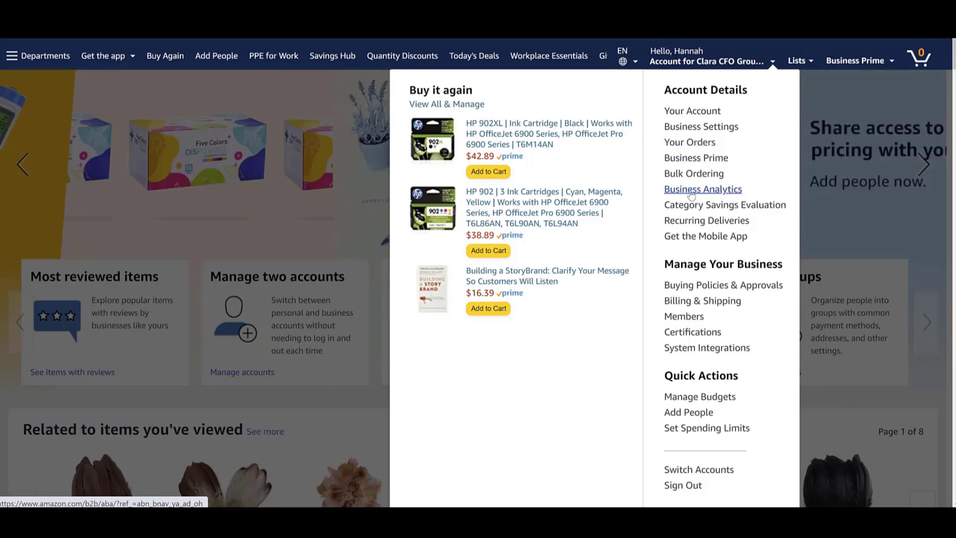
# - Go to Business Analytics and open its Reconciliation report
pyautogui.click(695, 208)
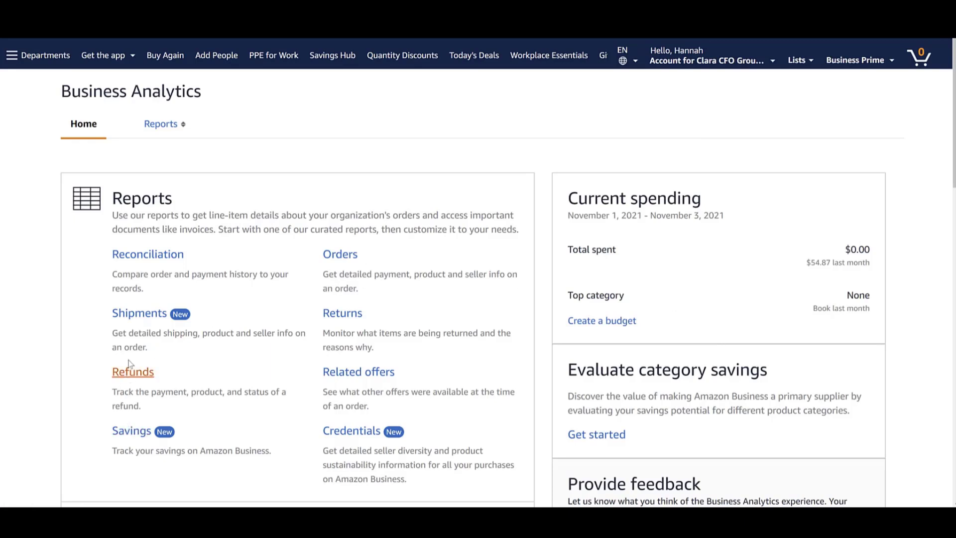
pyautogui.click(135, 258)
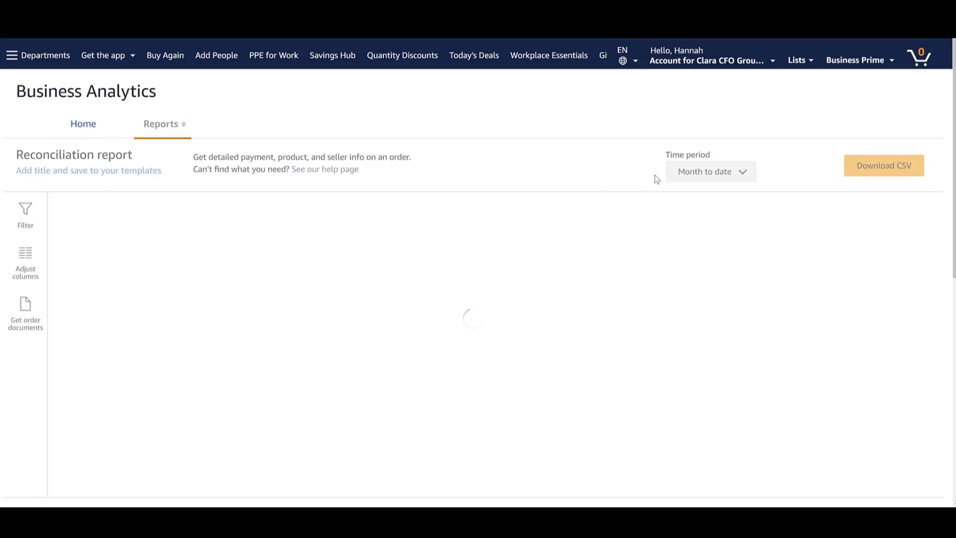
# - Change the Reconciliation report's time period to Past 4 weeks
pyautogui.click(710, 172)
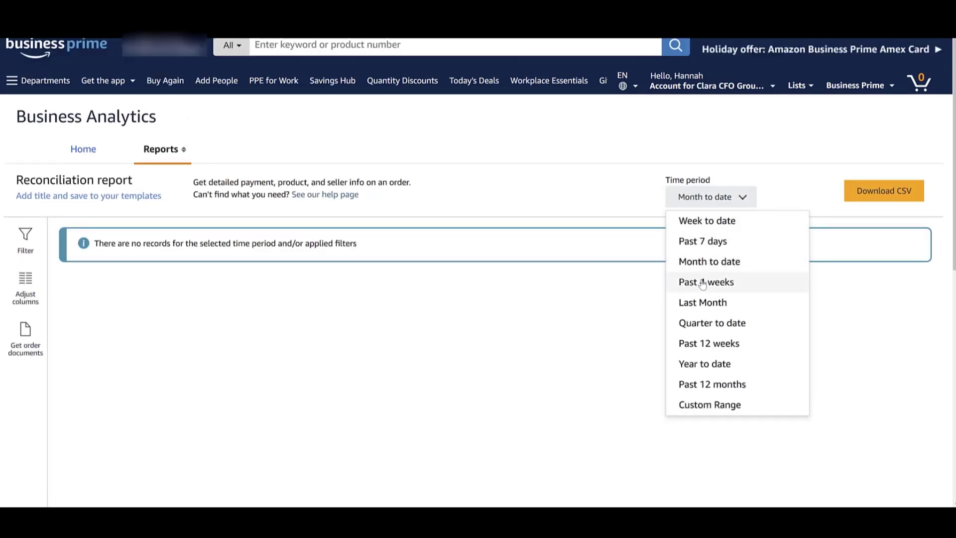
pyautogui.click(703, 283)
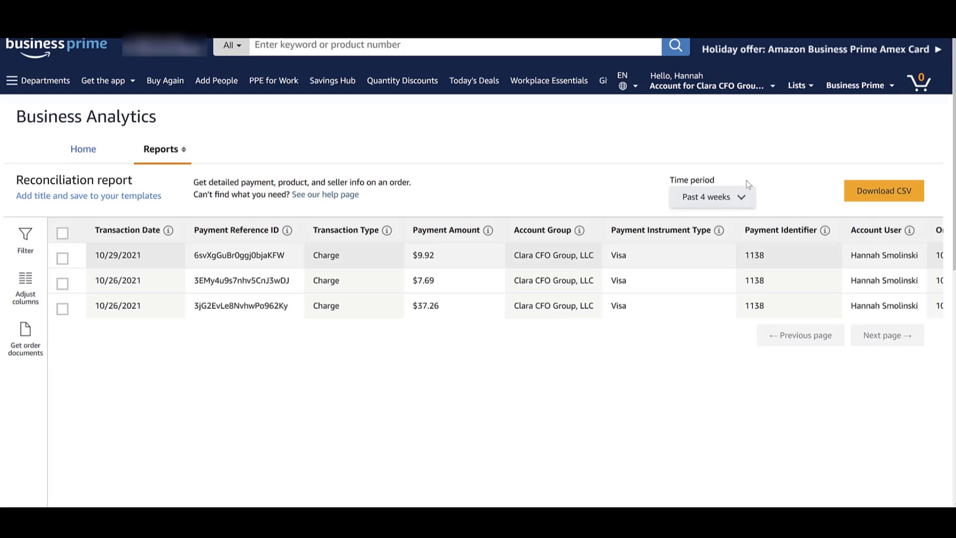
pyautogui.moveTo(167, 231)
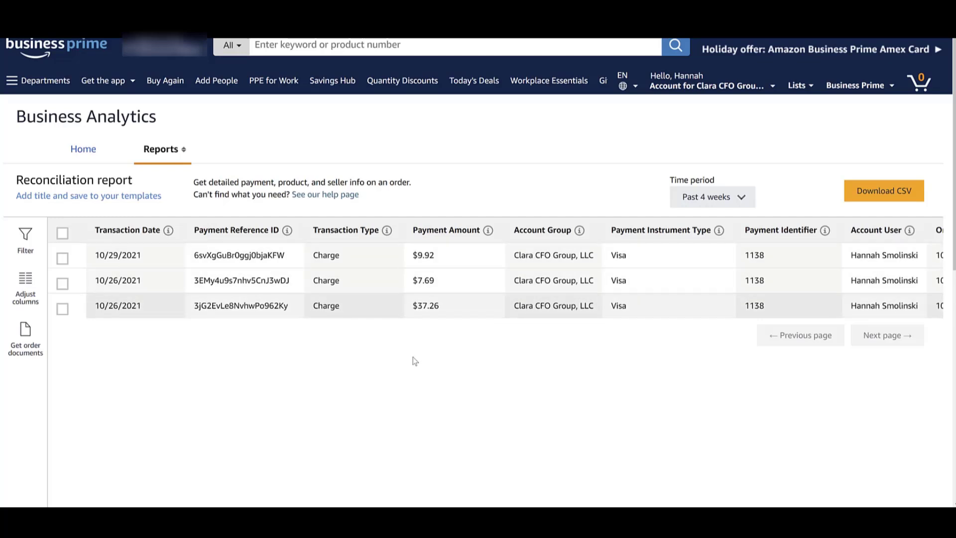
# - View the first order's printable order summary, then go to the business account overview
pyautogui.hscroll(10, 448, 311)
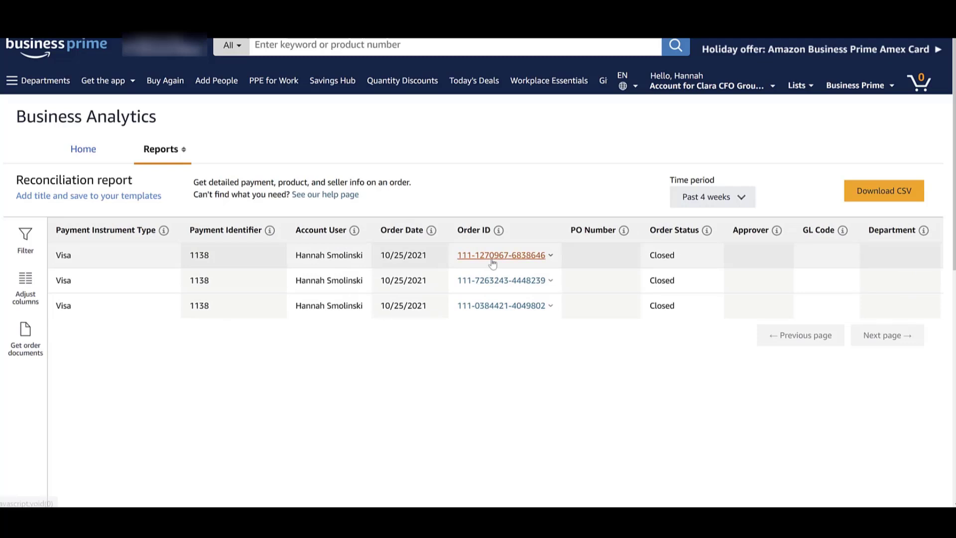
pyautogui.click(503, 255)
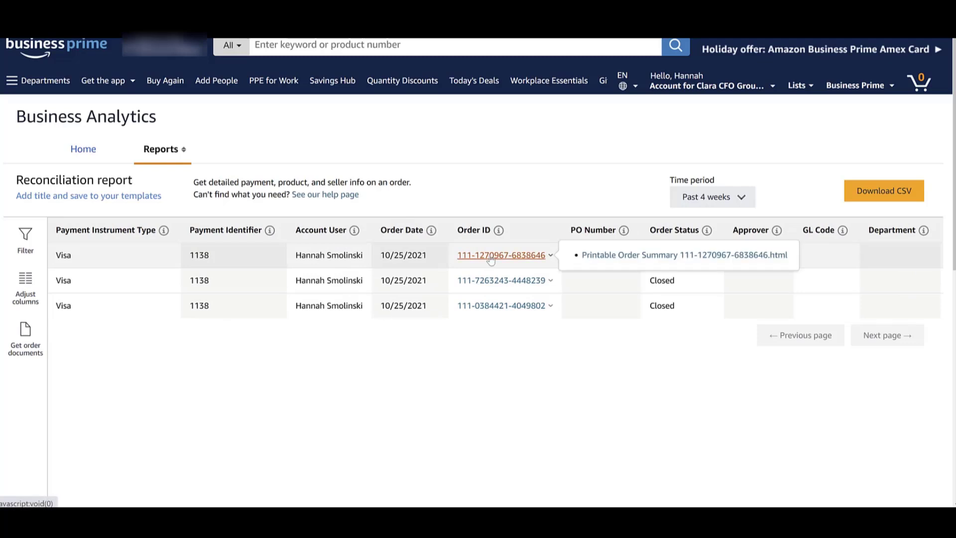
pyautogui.click(616, 261)
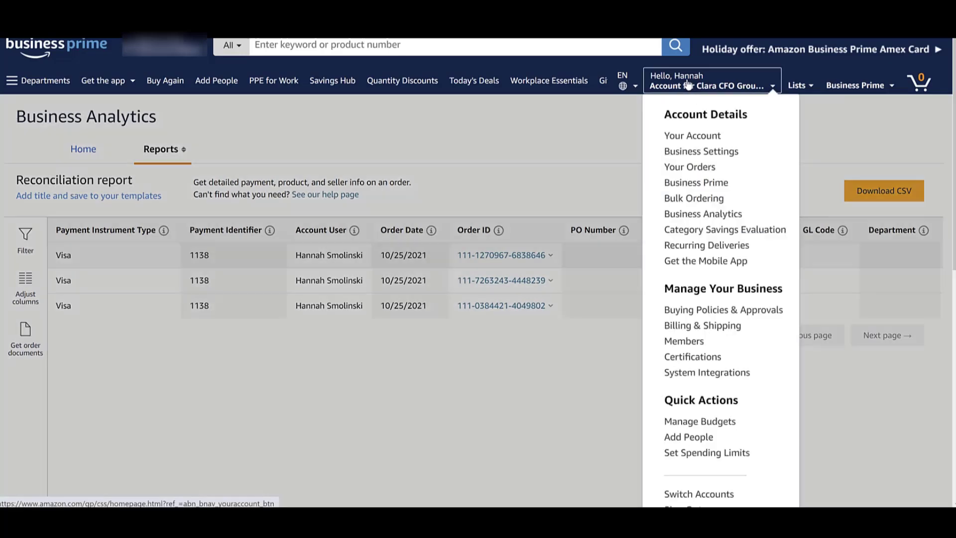
pyautogui.click(688, 84)
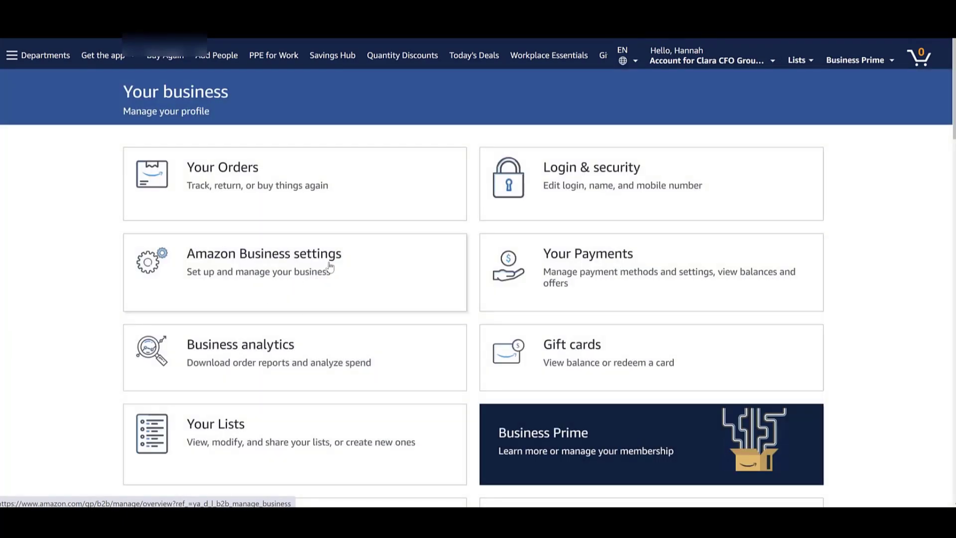
# - Open Amazon Business settings and review the billing, members and buying policy sections
pyautogui.click(317, 272)
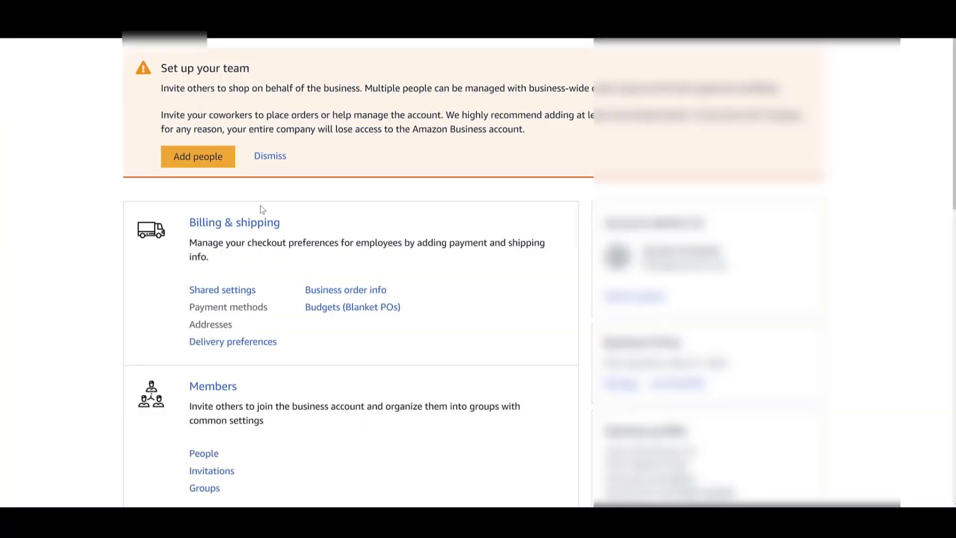
pyautogui.scroll(-4, 246, 242)
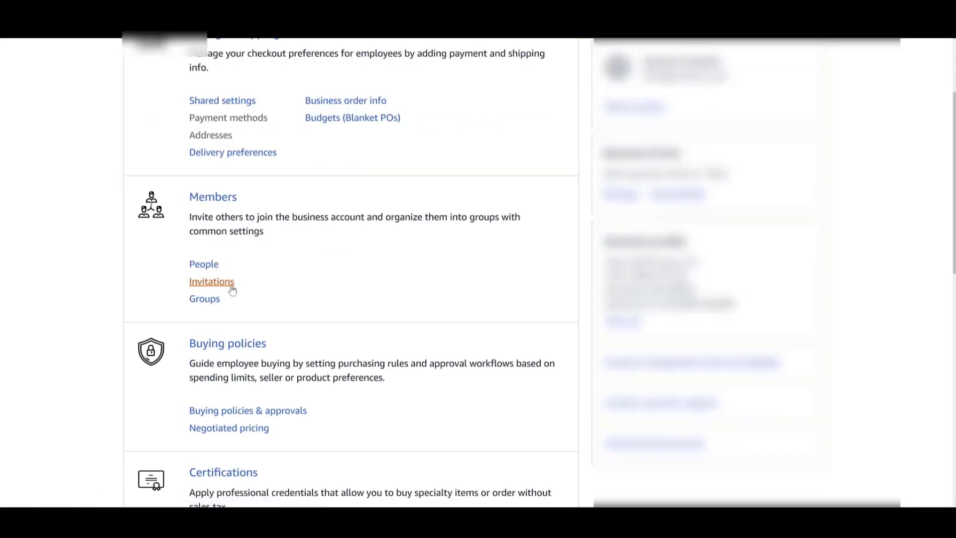
pyautogui.scroll(-1, 227, 298)
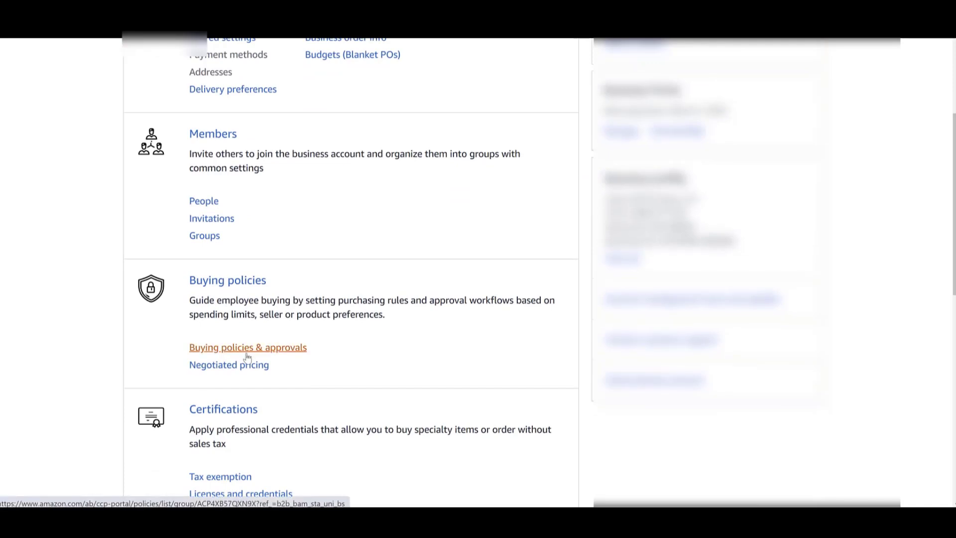
pyautogui.scroll(3, 109, 368)
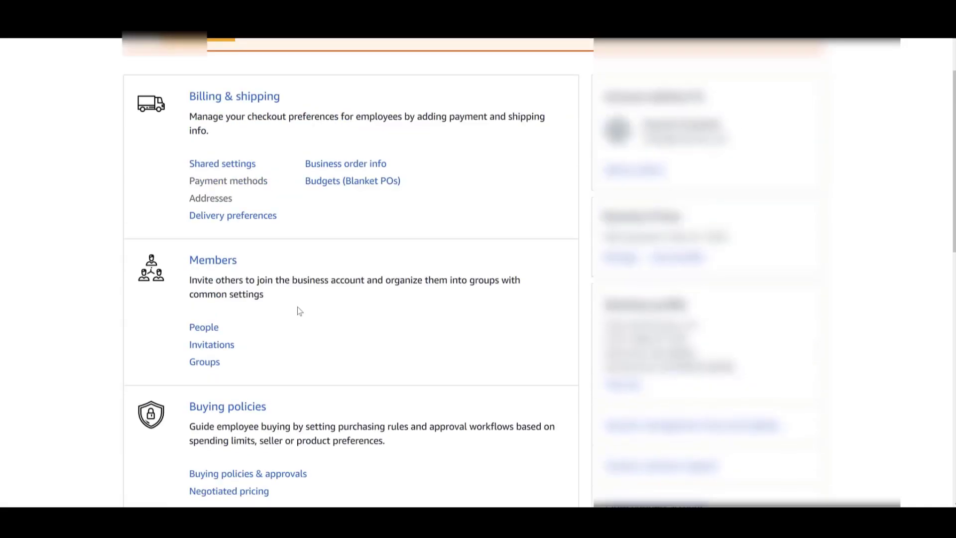
pyautogui.scroll(-3, 280, 356)
pyautogui.scroll(4, 321, 180)
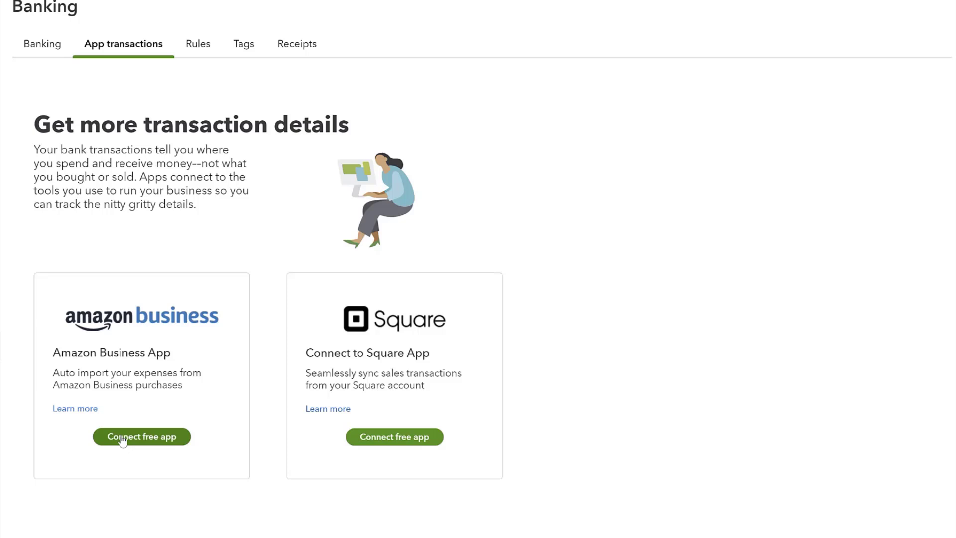
# - Connect the Amazon Business App: check the start date, sign in, and allow Intuit access
pyautogui.click(122, 441)
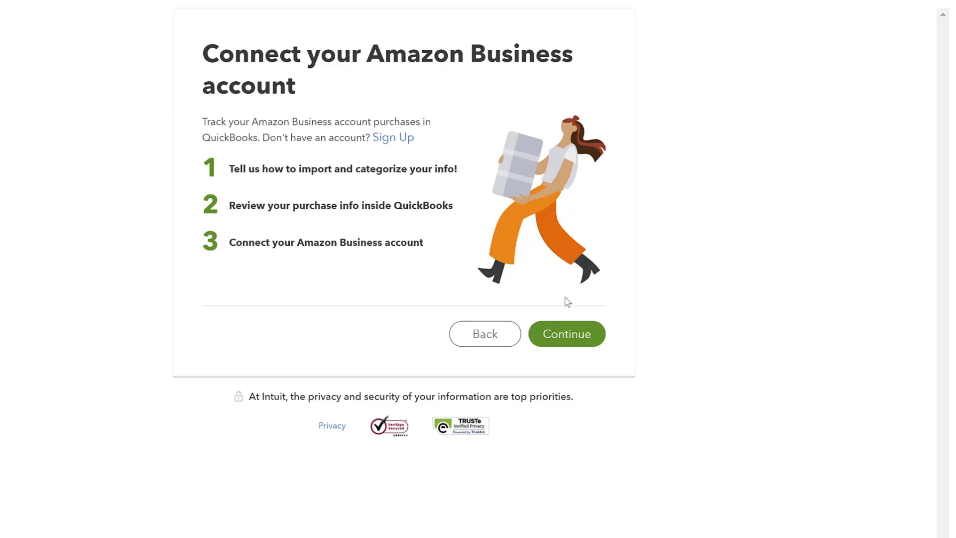
pyautogui.click(583, 340)
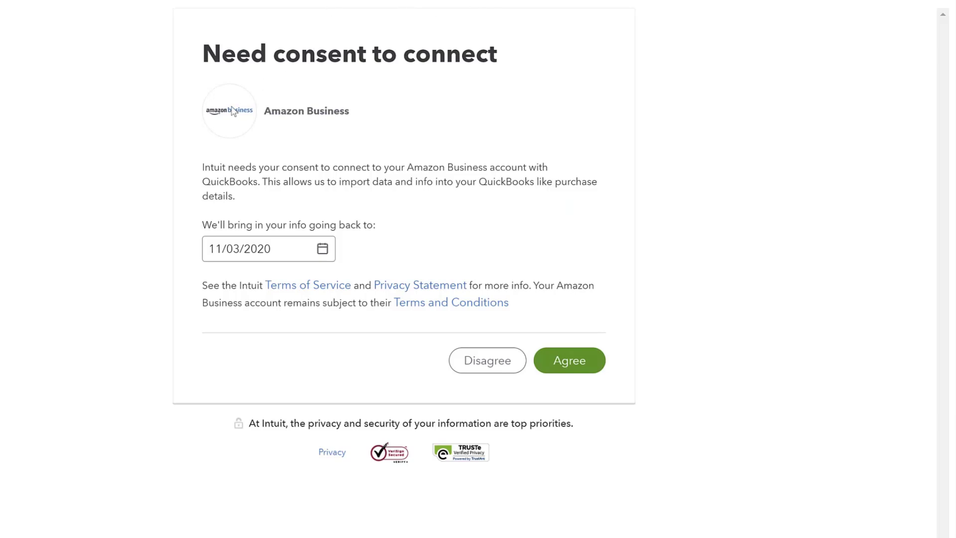
pyautogui.click(322, 249)
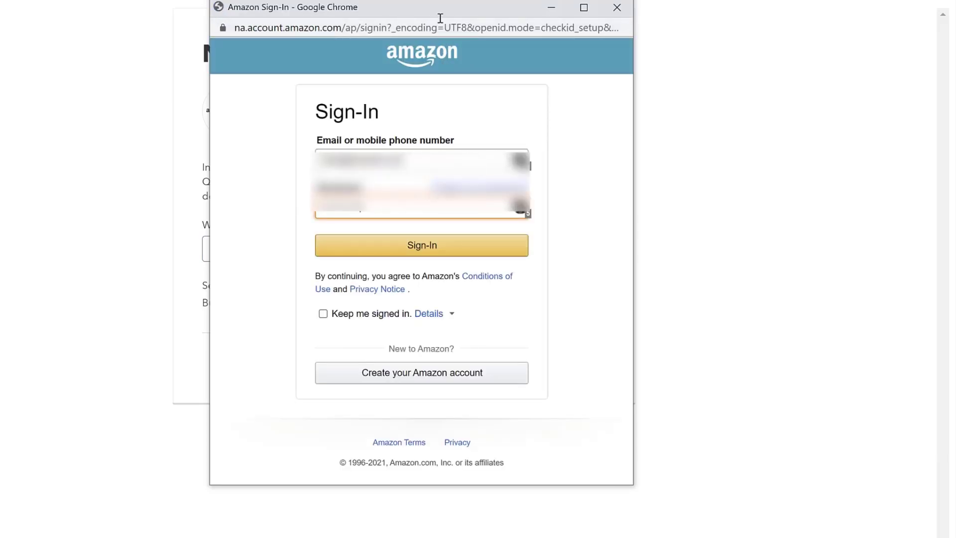
pyautogui.click(424, 256)
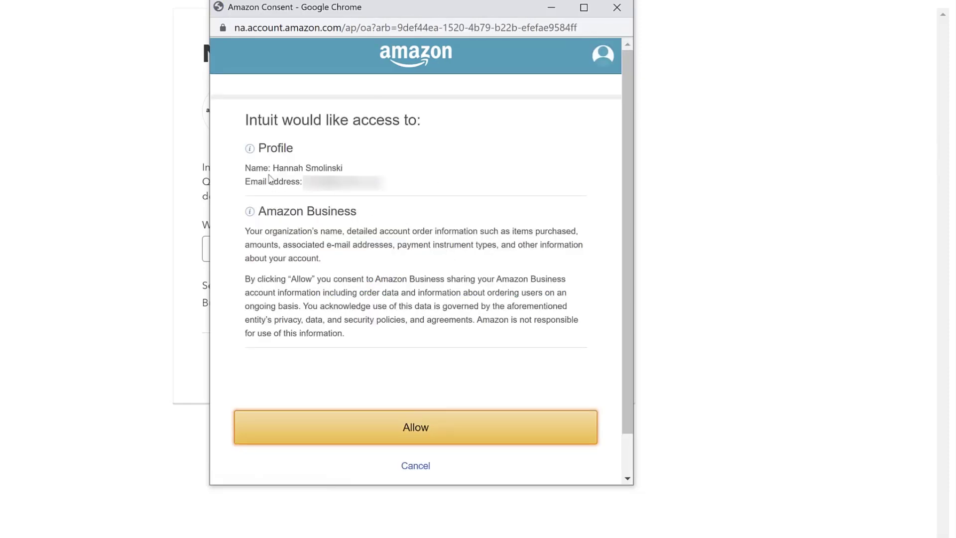
pyautogui.click(393, 428)
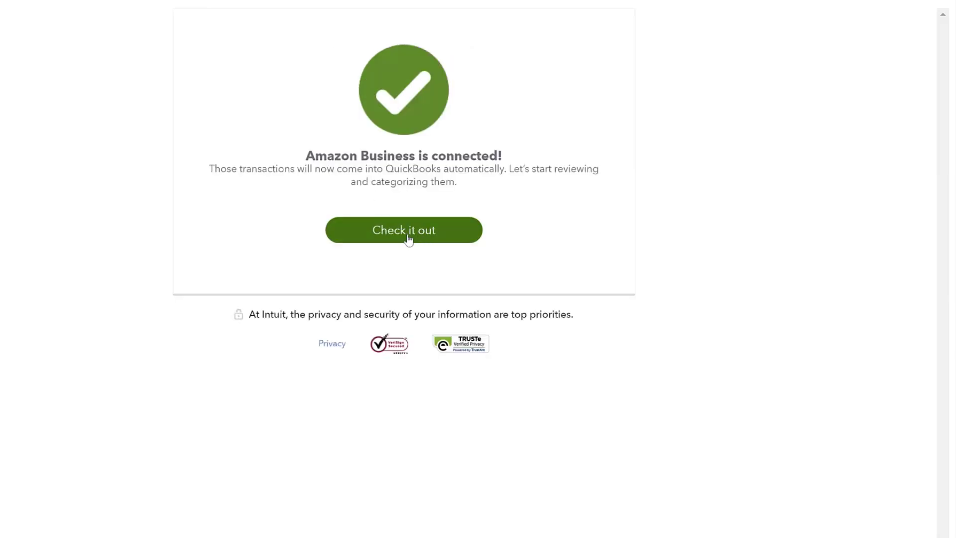
# - View imported app transactions and expand the 10/26/2021 $37.26 order listing two books
pyautogui.click(402, 238)
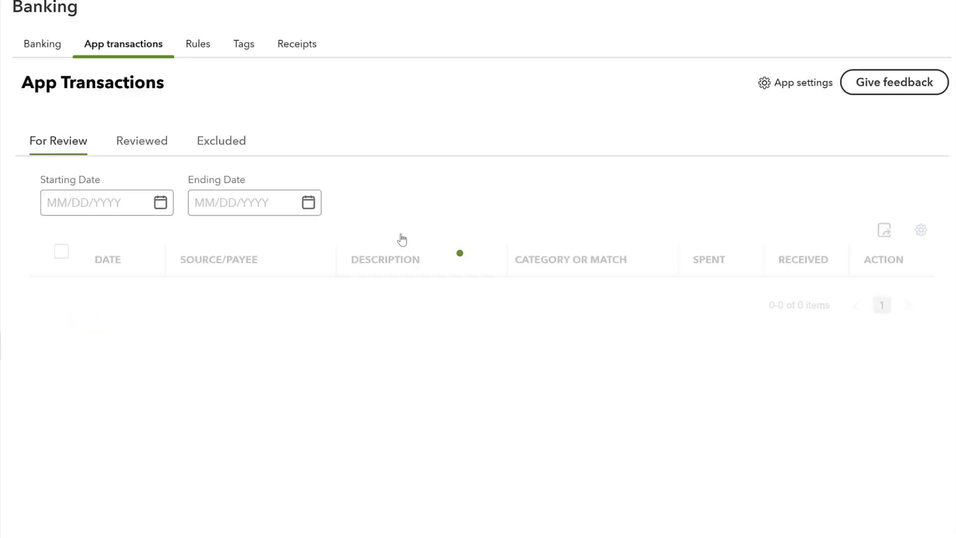
pyautogui.click(410, 478)
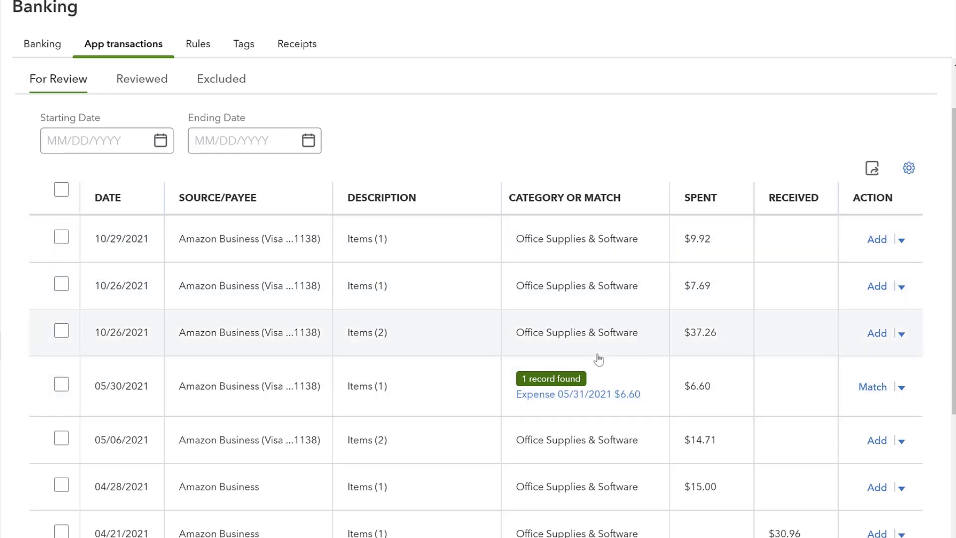
pyautogui.click(401, 346)
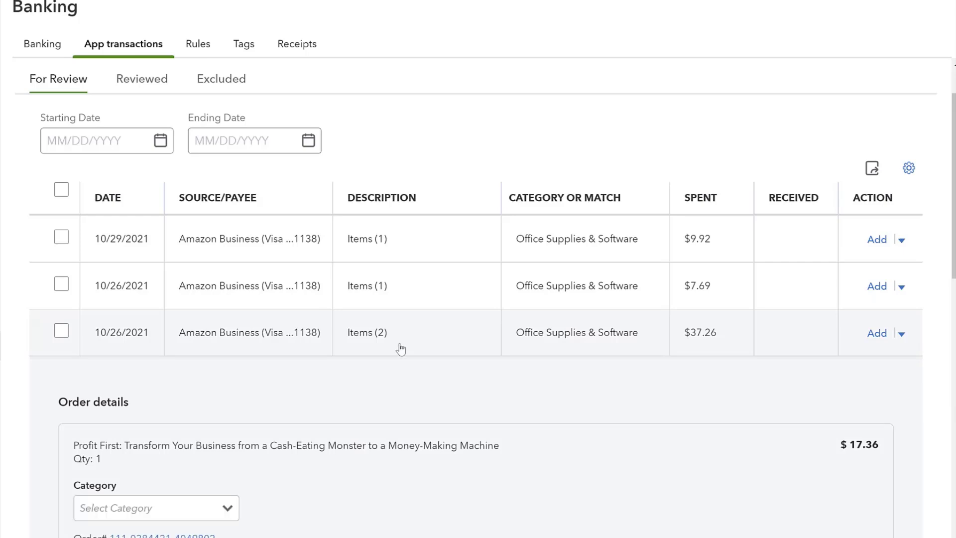
pyautogui.scroll(-2, 401, 346)
pyautogui.scroll(-1, 403, 347)
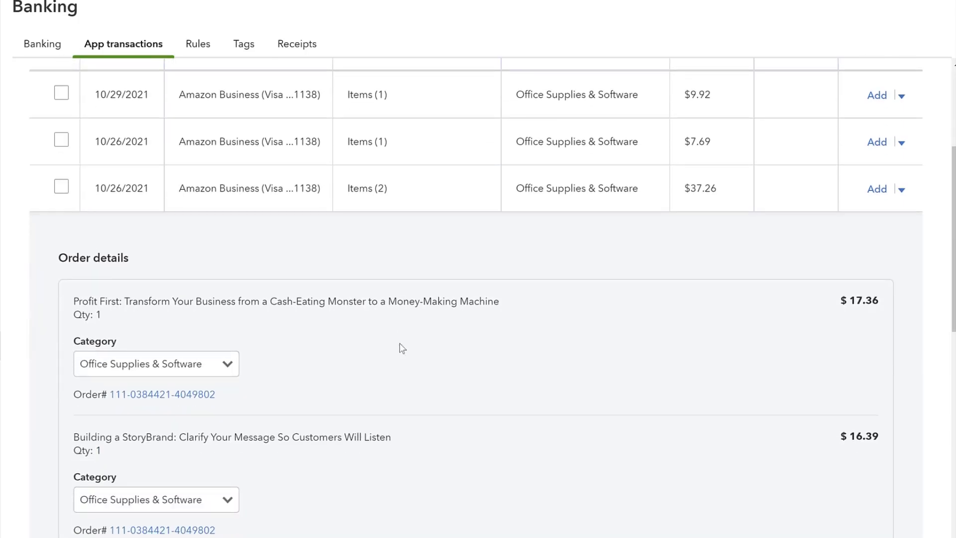
pyautogui.scroll(-2, 404, 345)
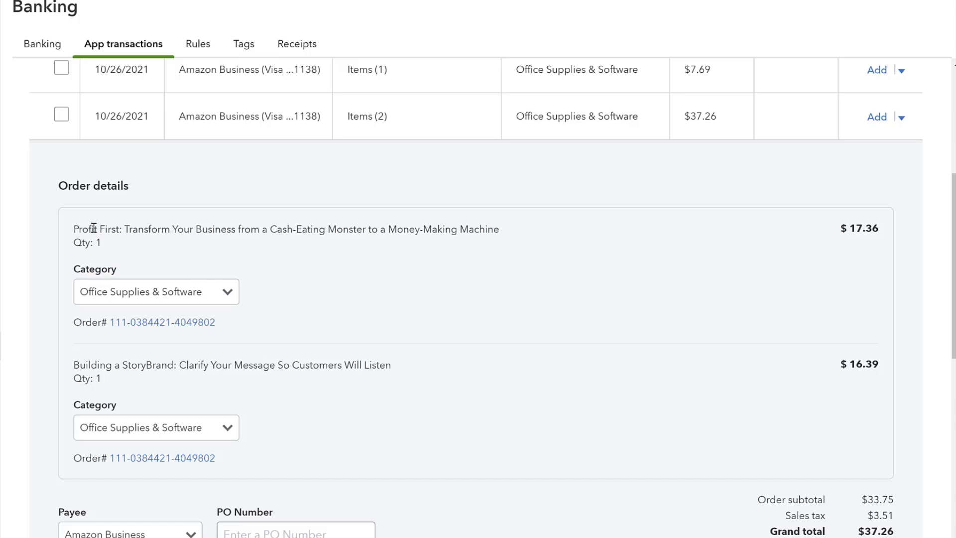
# - Change both books' category to 7600 Office Supplies and Materials
pyautogui.click(205, 293)
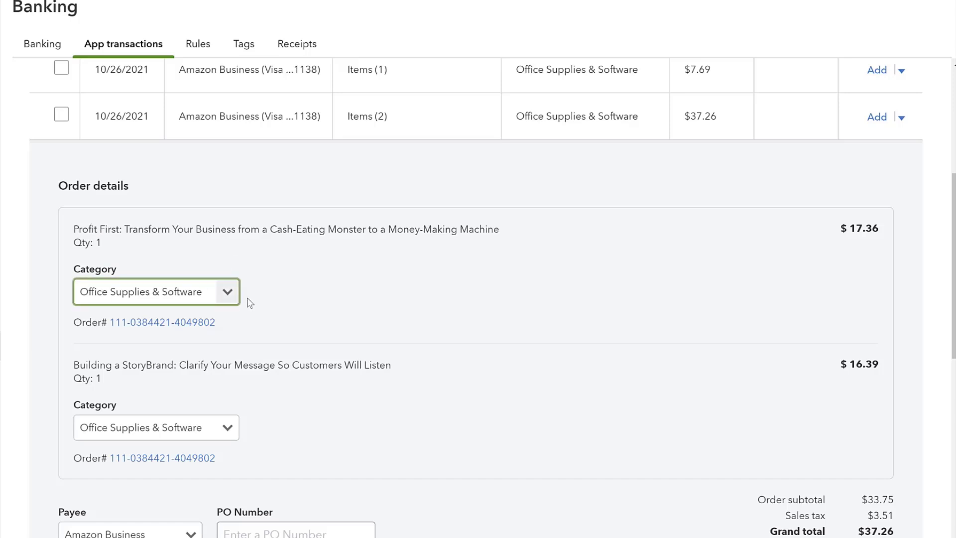
pyautogui.click(228, 292)
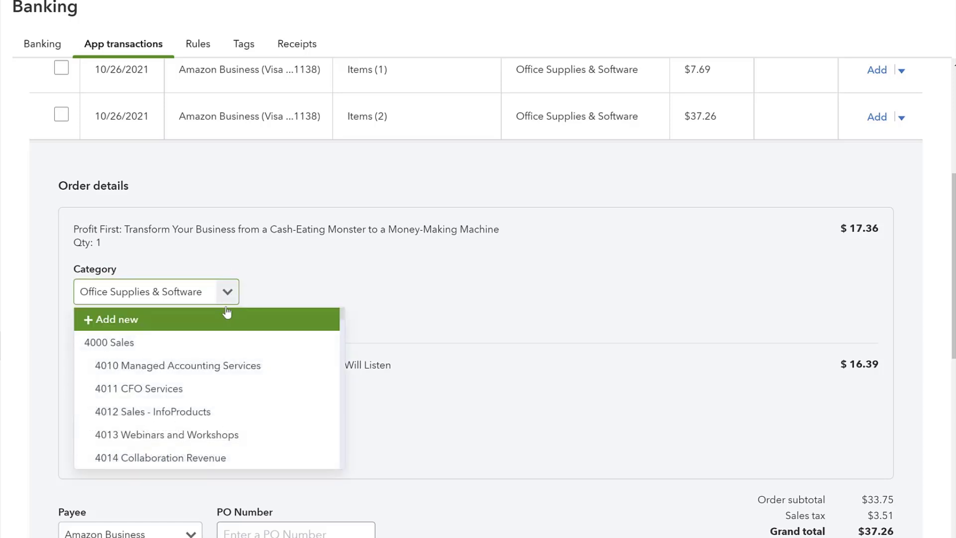
pyautogui.click(227, 292)
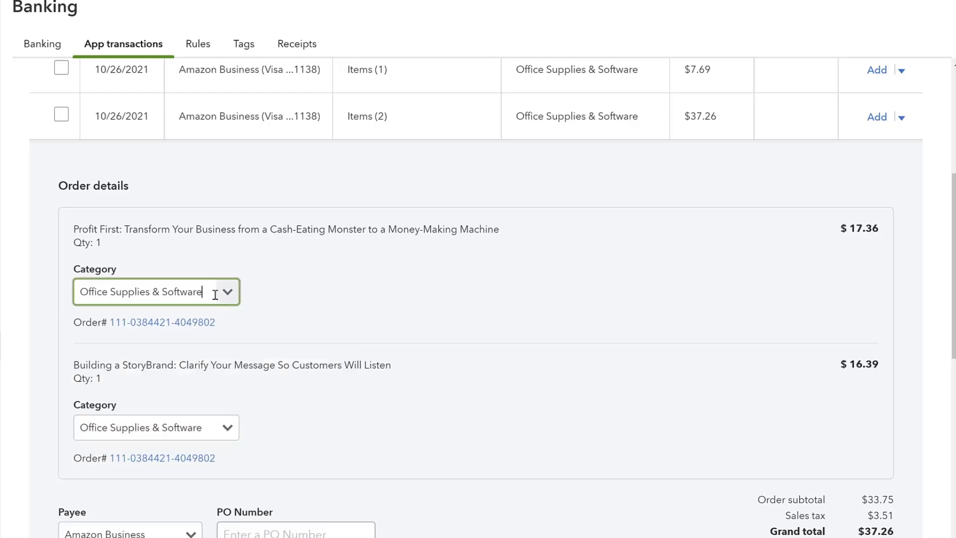
pyautogui.press('BackSpace')
pyautogui.press('BackSpace')
pyautogui.press('BackSpace')
pyautogui.press('BackSpace')
pyautogui.press('BackSpace')
pyautogui.press('BackSpace')
pyautogui.press('BackSpace')
pyautogui.press('BackSpace')
pyautogui.press('BackSpace')
pyautogui.press('BackSpace')
pyautogui.press('BackSpace')
pyautogui.press('BackSpace')
pyautogui.press('BackSpace')
pyautogui.press('BackSpace')
pyautogui.press('BackSpace')
pyautogui.press('BackSpace')
pyautogui.press('BackSpace')
pyautogui.press('BackSpace')
pyautogui.press('BackSpace')
pyautogui.press('BackSpace')
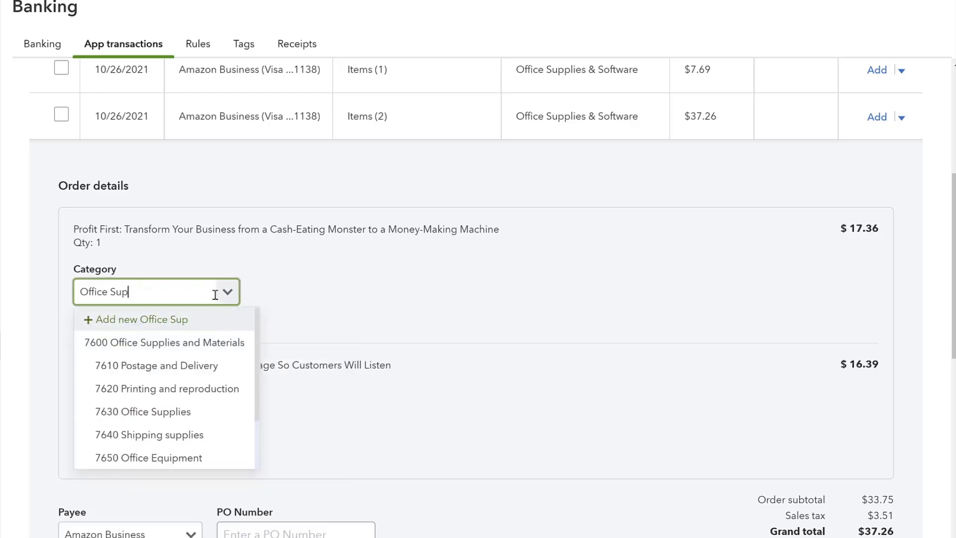
pyautogui.press('BackSpace')
pyautogui.write('Office')
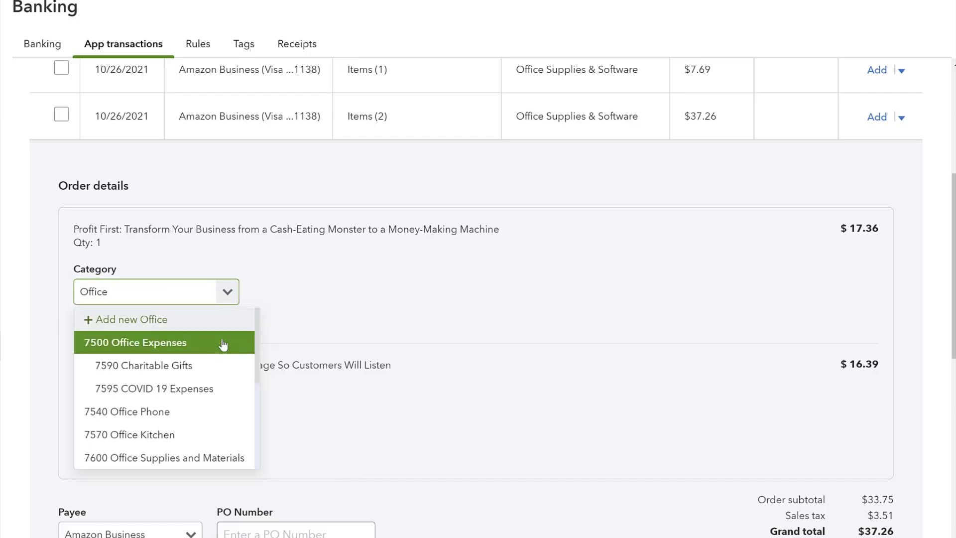
pyautogui.click(227, 458)
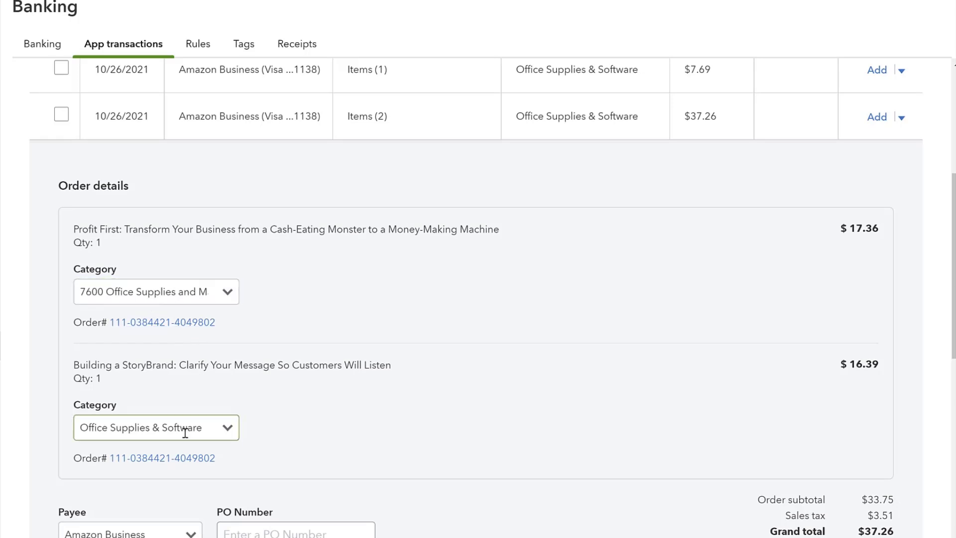
pyautogui.click(185, 431)
pyautogui.click(214, 431)
pyautogui.hotkey('ctrl', 'shift', 'Left')
pyautogui.hotkey('ctrl', 'shift', 'Left')
pyautogui.hotkey('ctrl', 'shift', 'Left')
pyautogui.hotkey('ctrl', 'shift', 'Left')
pyautogui.write('7')
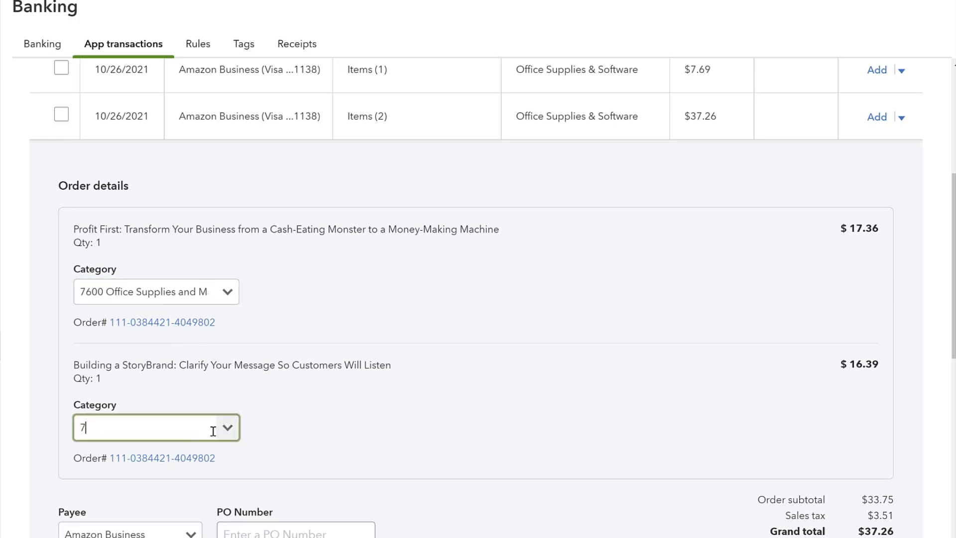
pyautogui.write('600')
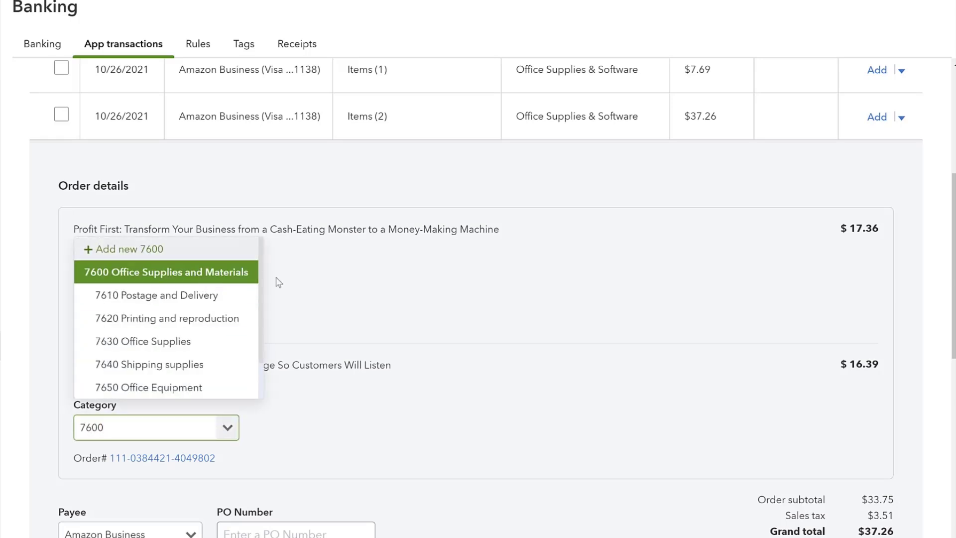
pyautogui.click(199, 274)
# - Recheck the $37.26 order details and add the transaction
pyautogui.scroll(5, 524, 239)
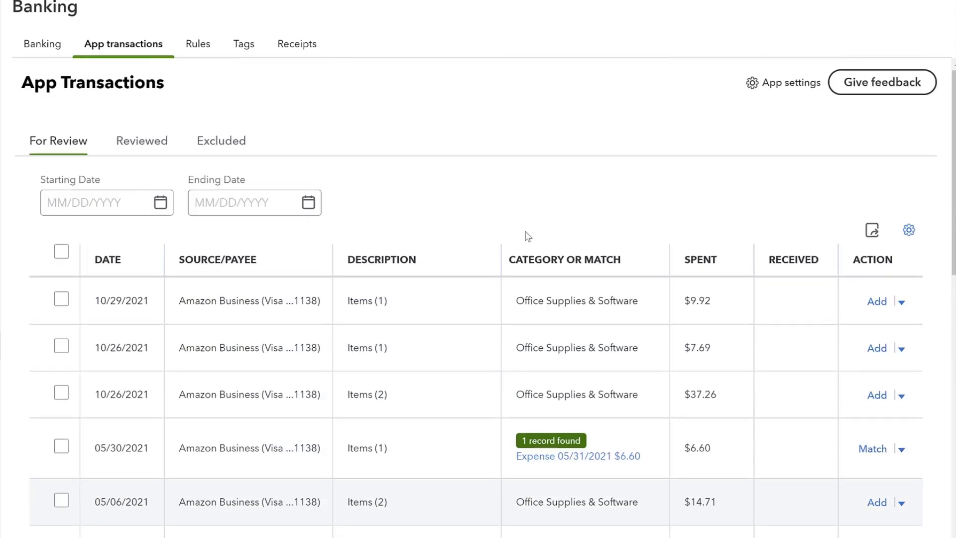
pyautogui.scroll(-5, 450, 269)
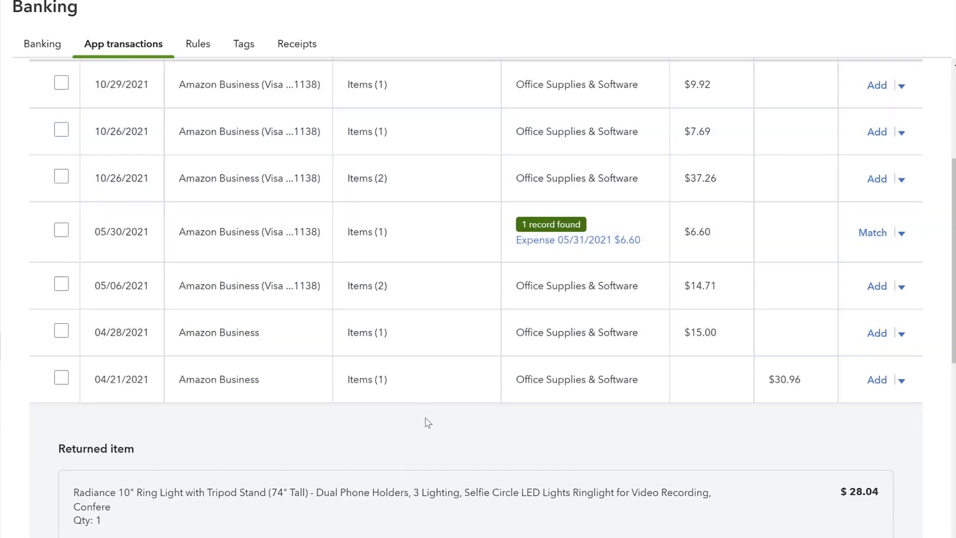
pyautogui.scroll(1, 425, 413)
pyautogui.click(423, 269)
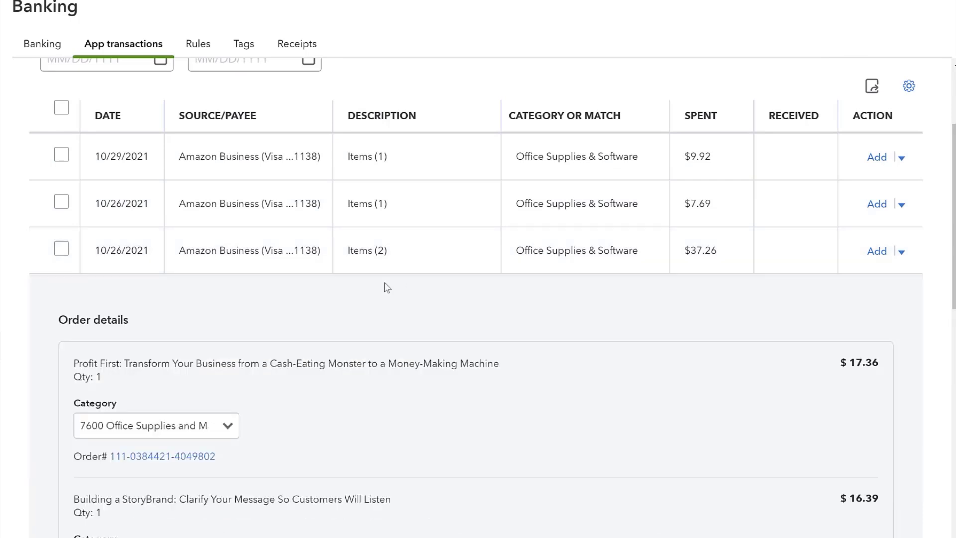
pyautogui.scroll(-7, 248, 389)
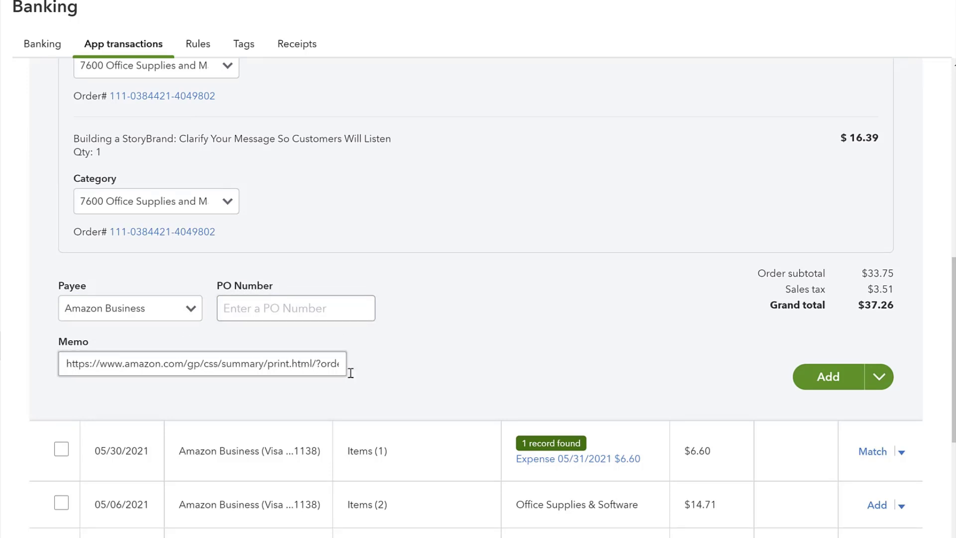
pyautogui.click(31, 365)
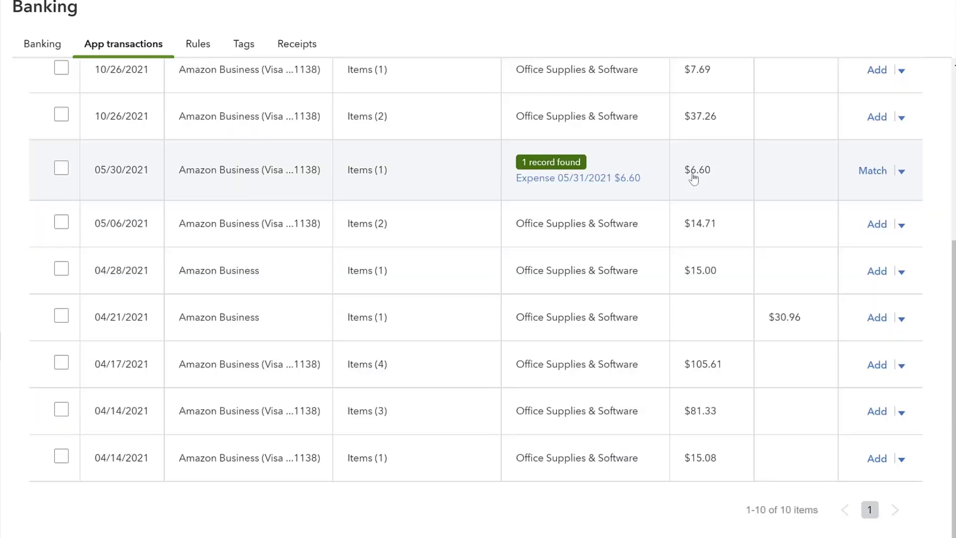
pyautogui.scroll(3, 762, 292)
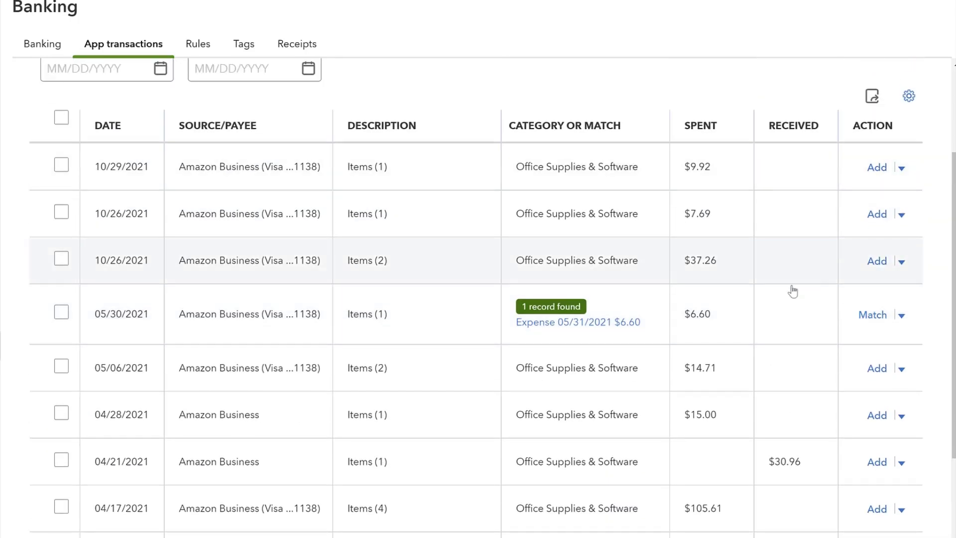
pyautogui.click(878, 262)
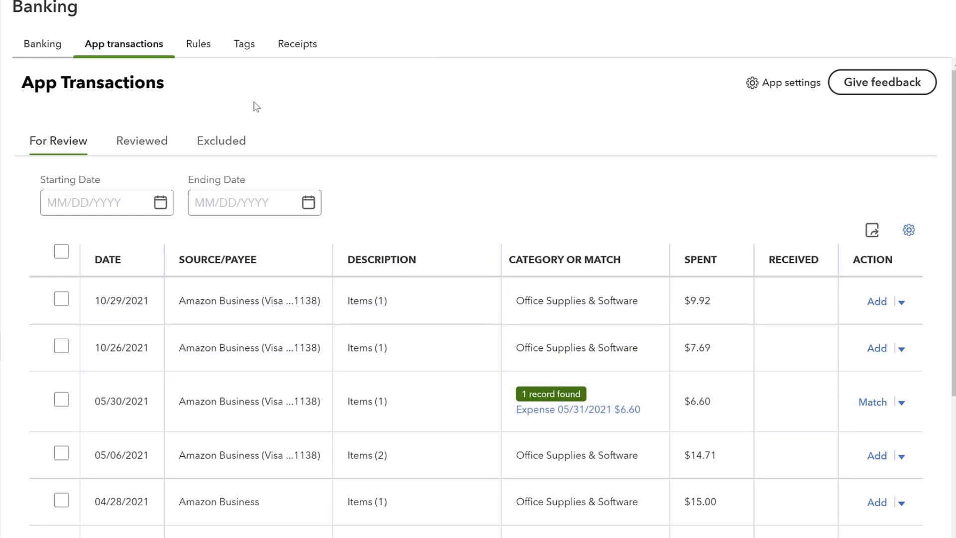
pyautogui.scroll(-2, 328, 317)
pyautogui.scroll(-3, 327, 316)
pyautogui.scroll(3, 363, 207)
# - Recategorize the $9.92 envelopes order to 7640 Shipping supplies and add it
pyautogui.click(412, 237)
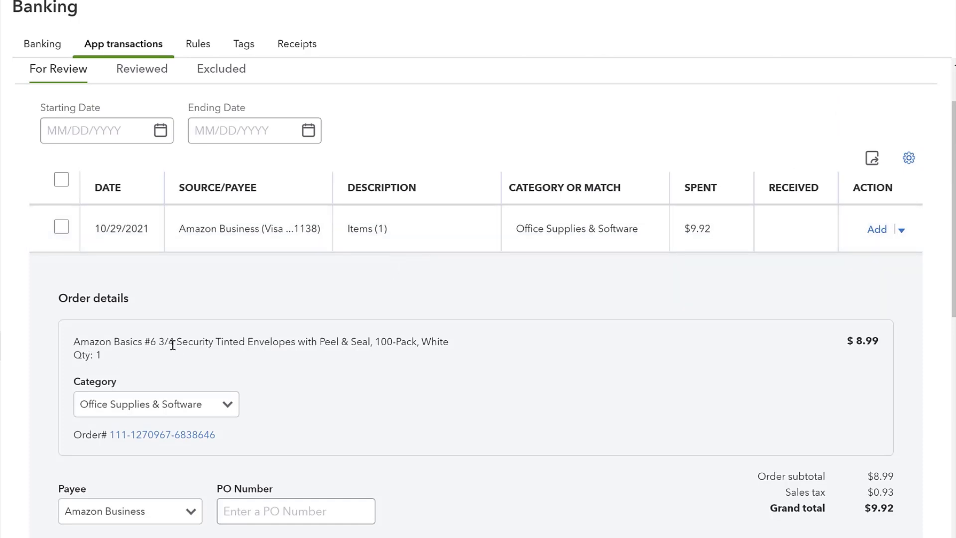
pyautogui.click(206, 405)
pyautogui.hotkey('ctrl', 'a')
pyautogui.write('ship')
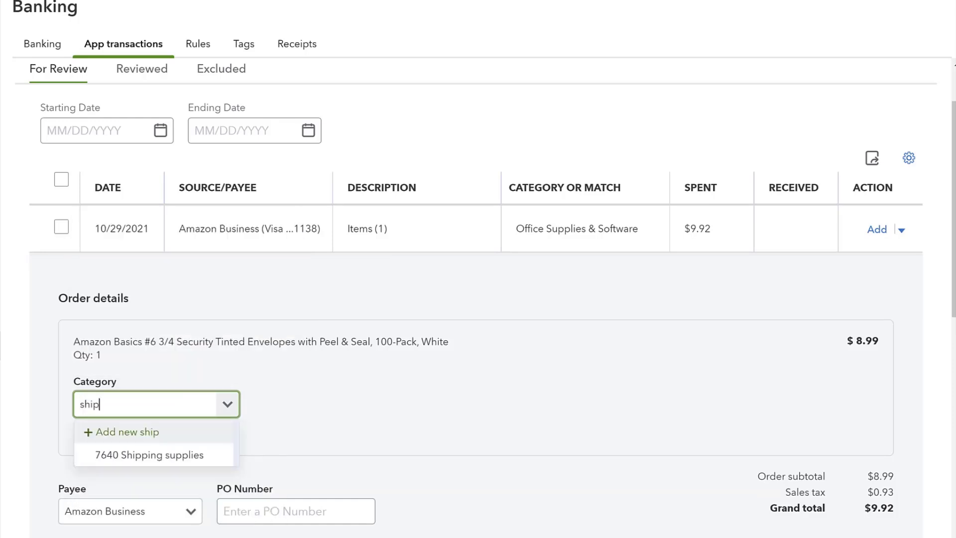
pyautogui.click(131, 456)
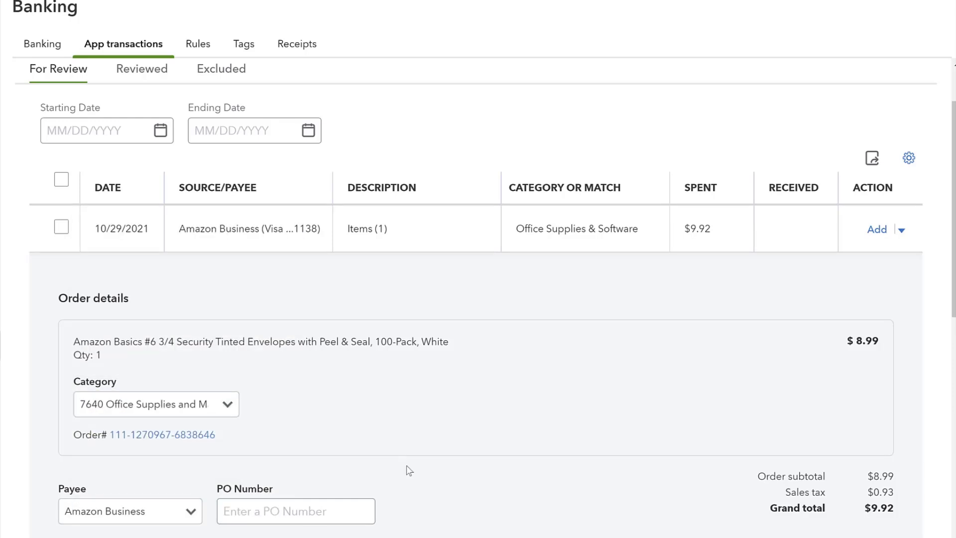
pyautogui.scroll(-3, 378, 374)
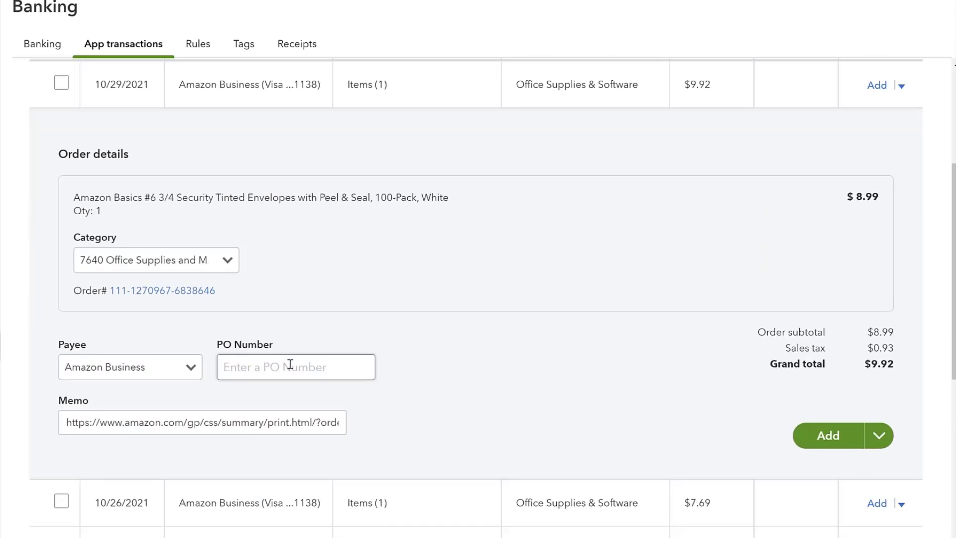
pyautogui.click(851, 442)
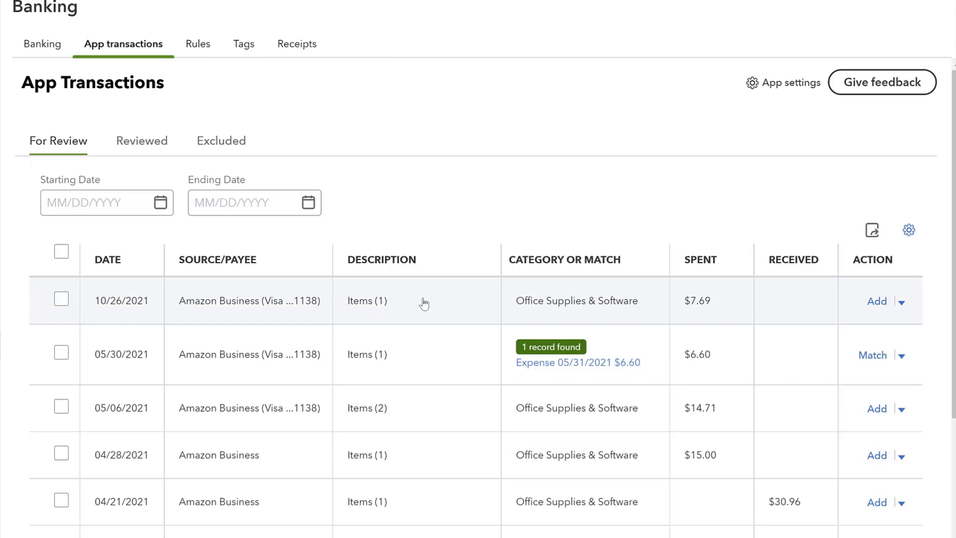
# - Expand the 10/26/2021 paper order and set its category to 7620 office supplies
pyautogui.click(421, 301)
pyautogui.scroll(-3, 351, 344)
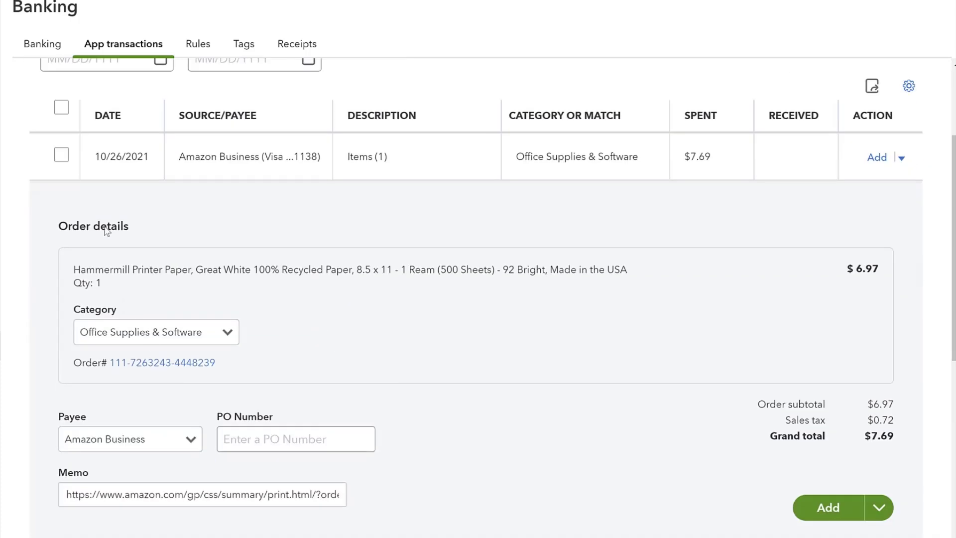
pyautogui.tripleClick(161, 334)
pyautogui.write('prin')
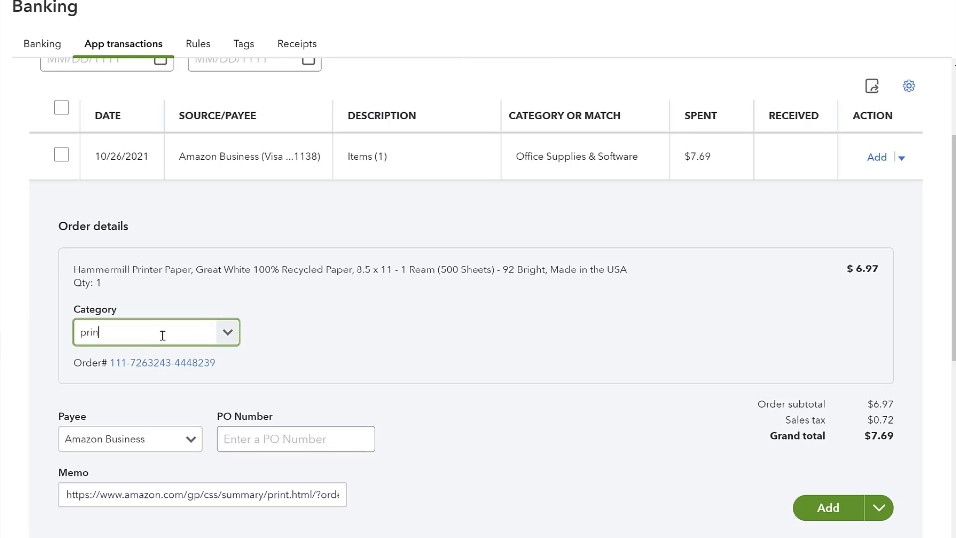
pyautogui.click(193, 389)
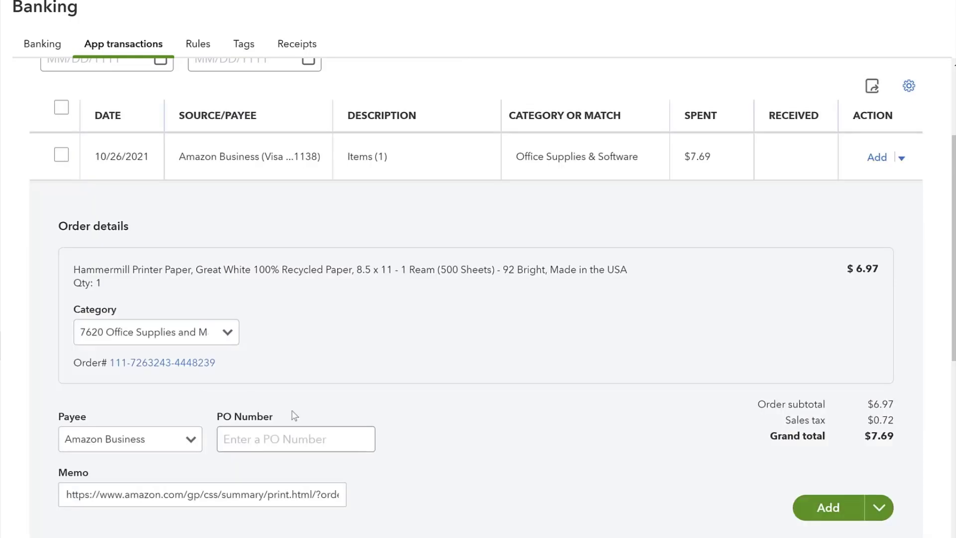
# - Add the $7.69 paper order, then match the $37.26 and $7.69 bank-feed charges
pyautogui.click(831, 509)
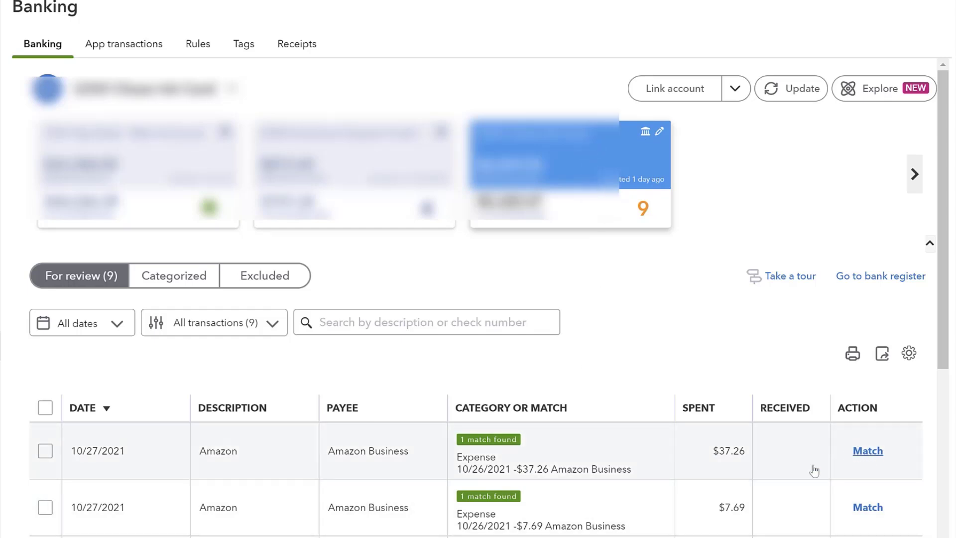
pyautogui.click(874, 454)
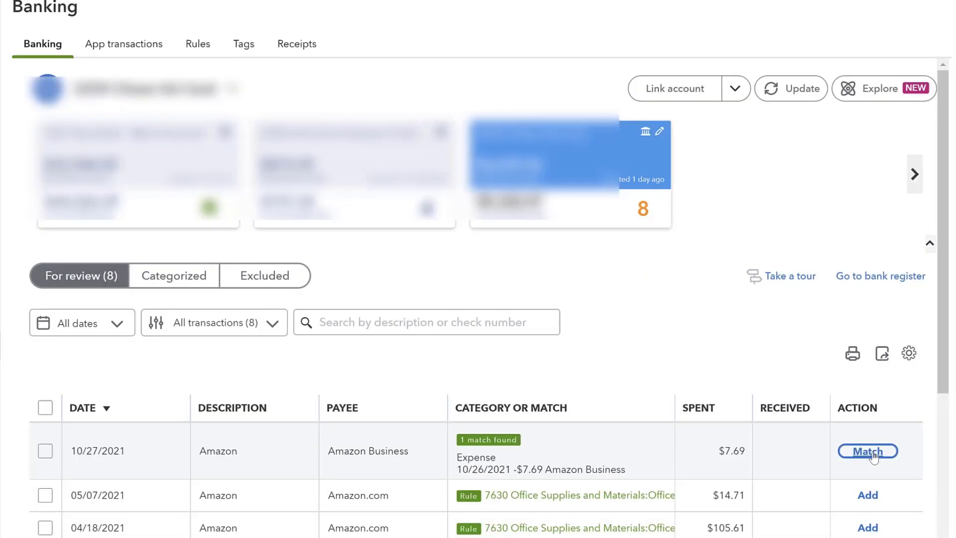
pyautogui.click(874, 454)
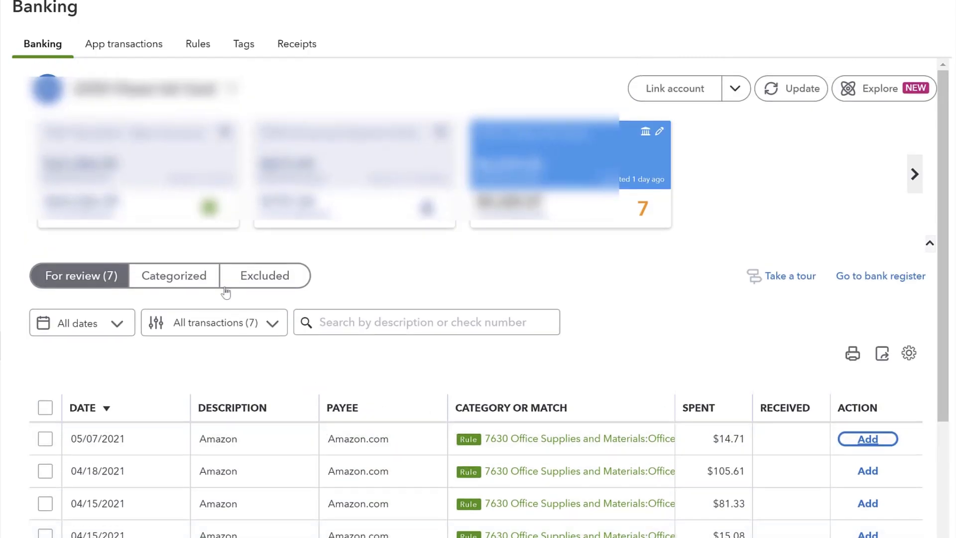
pyautogui.click(102, 47)
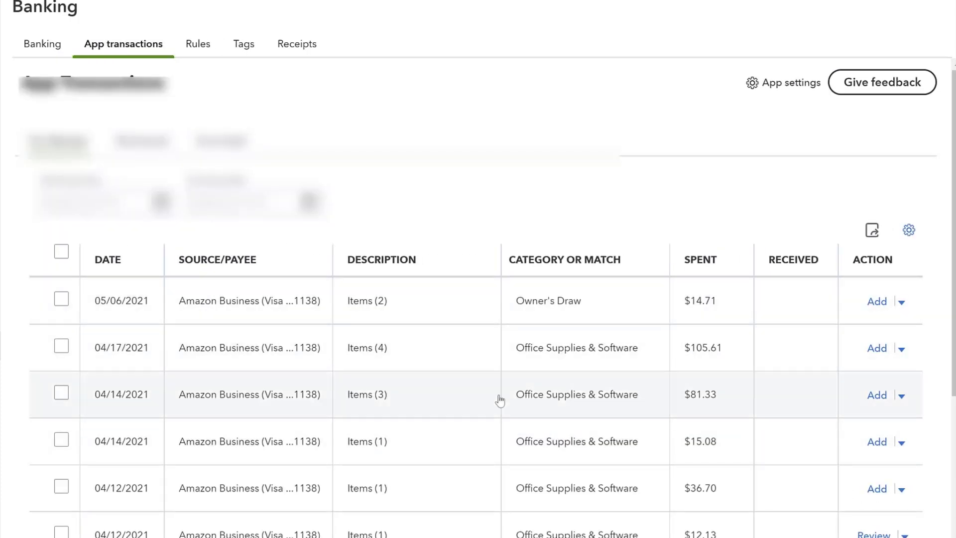
# - Review and save the 05/31/2021 $6.60 expense, then match the 05/30/2021 transaction to it
pyautogui.scroll(-1, 483, 513)
pyautogui.scroll(1, 444, 489)
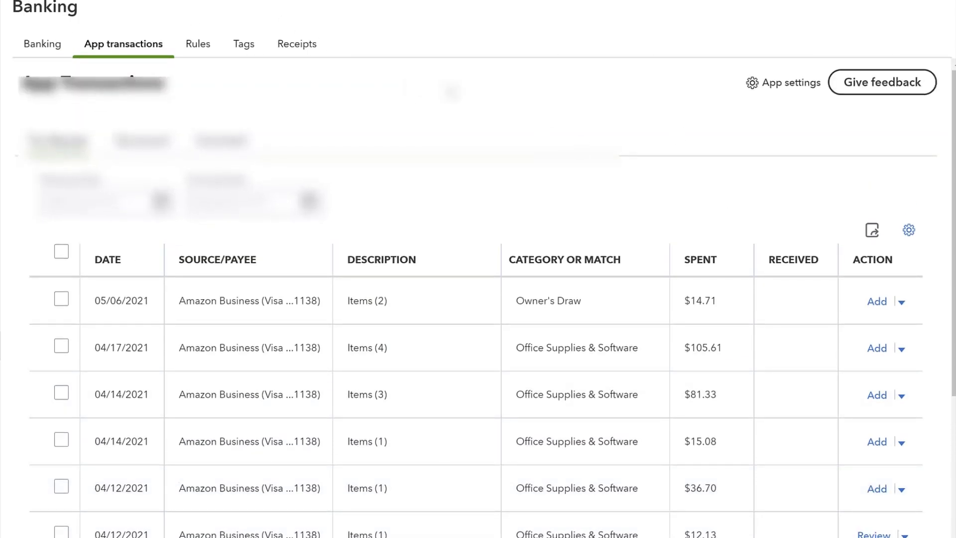
pyautogui.click(374, 320)
pyautogui.scroll(-1, 149, 356)
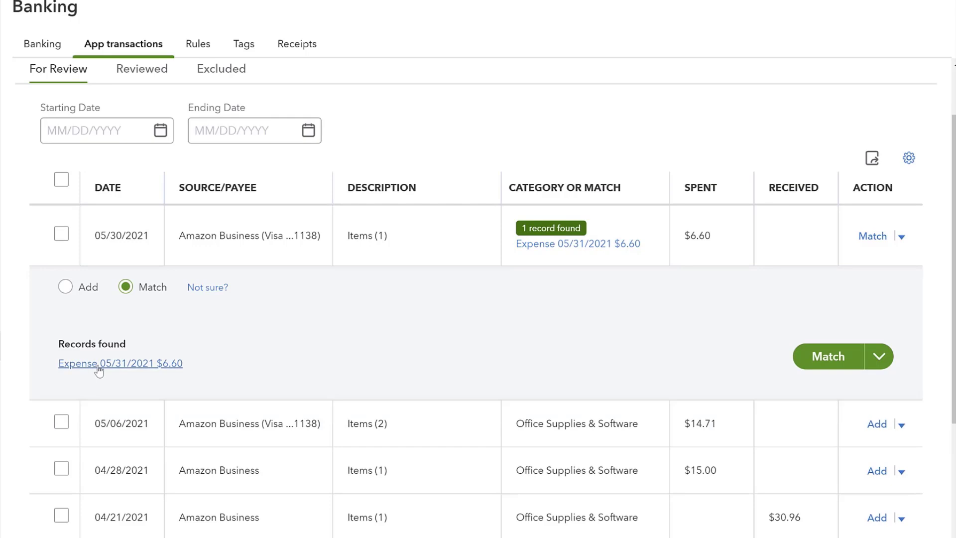
pyautogui.click(161, 368)
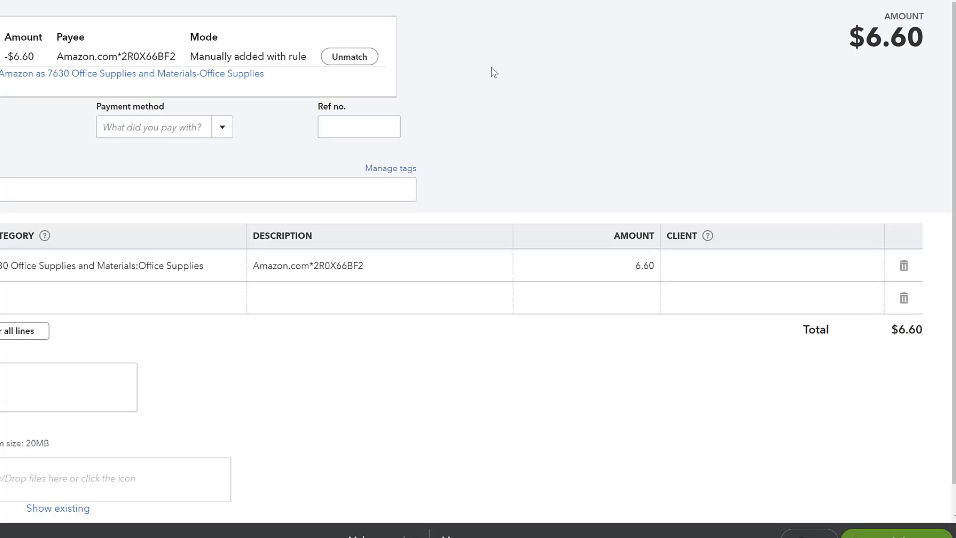
pyautogui.moveTo(494, 72); pyautogui.dragTo(929, 12)
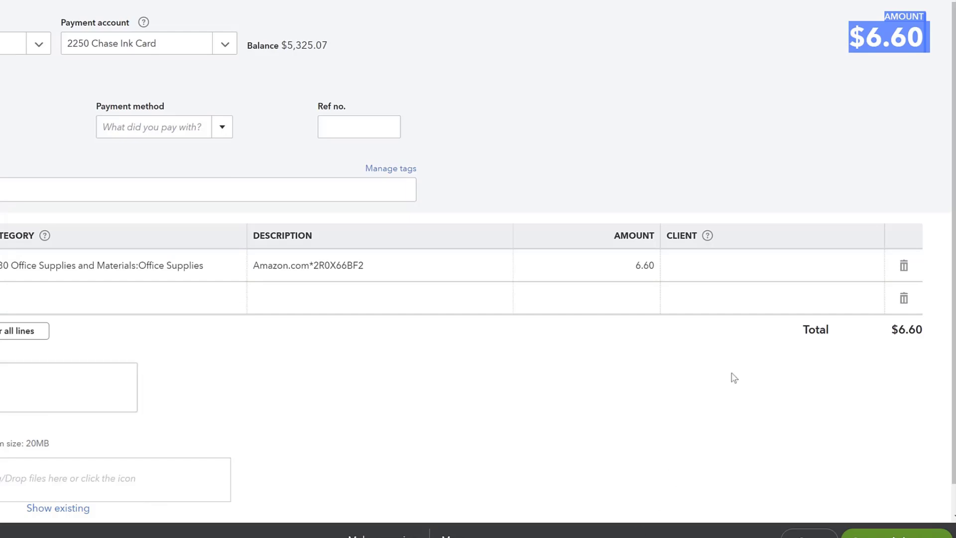
pyautogui.click(886, 532)
pyautogui.click(829, 357)
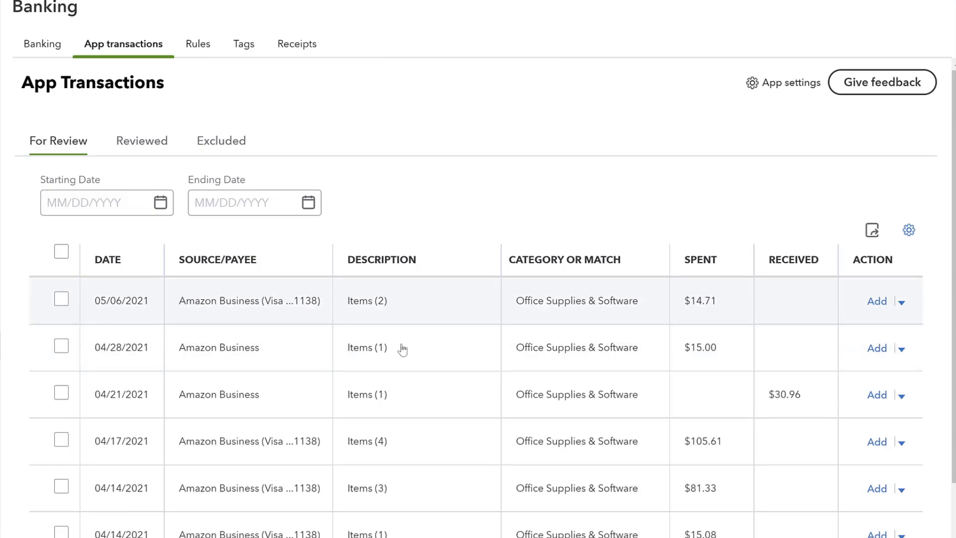
# - Expand the 05/06/2021 $14.71 Amazon Business order to show its items
pyautogui.click(406, 311)
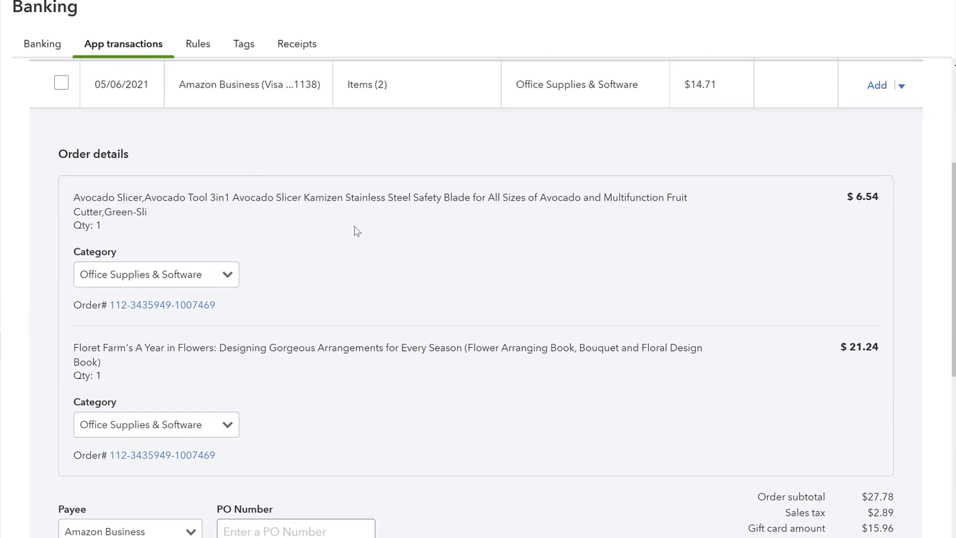
pyautogui.click(362, 88)
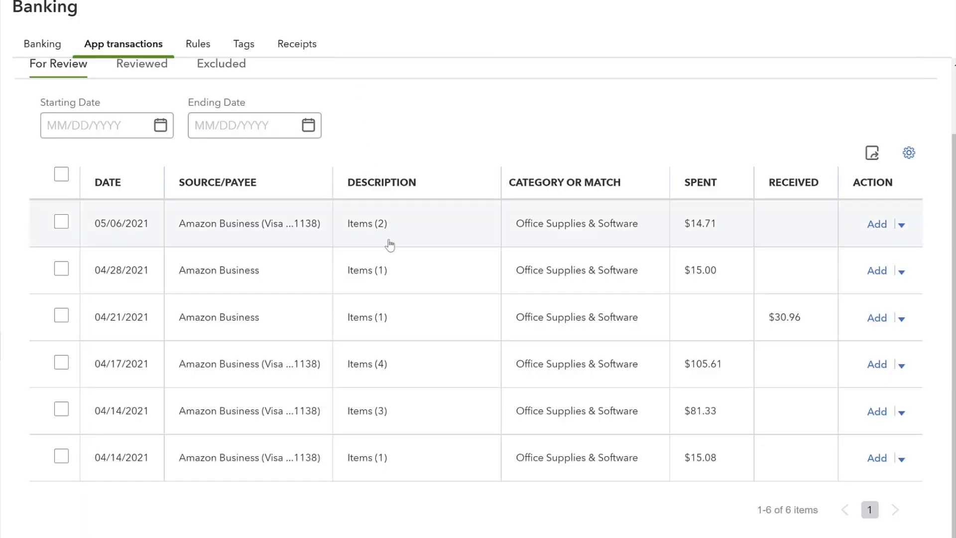
pyautogui.click(366, 228)
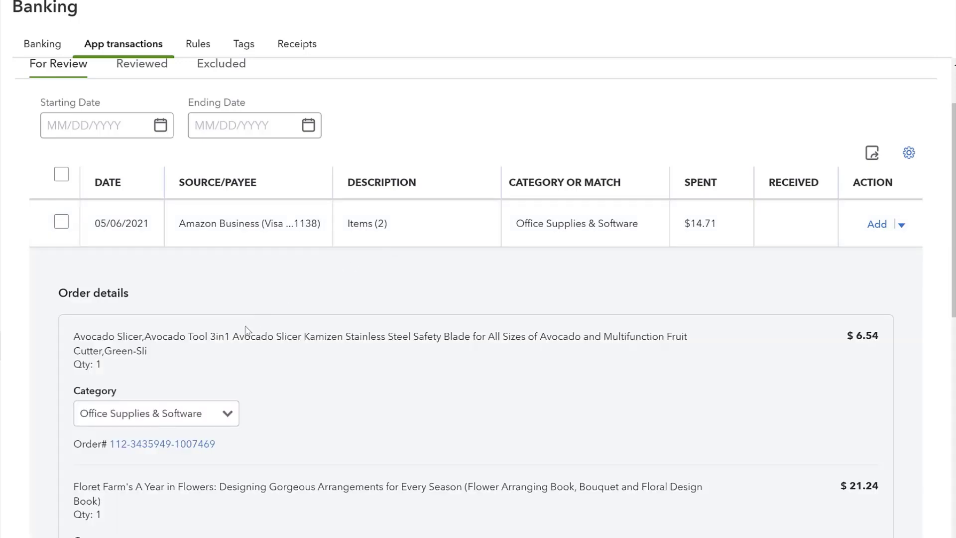
pyautogui.scroll(-3, 247, 375)
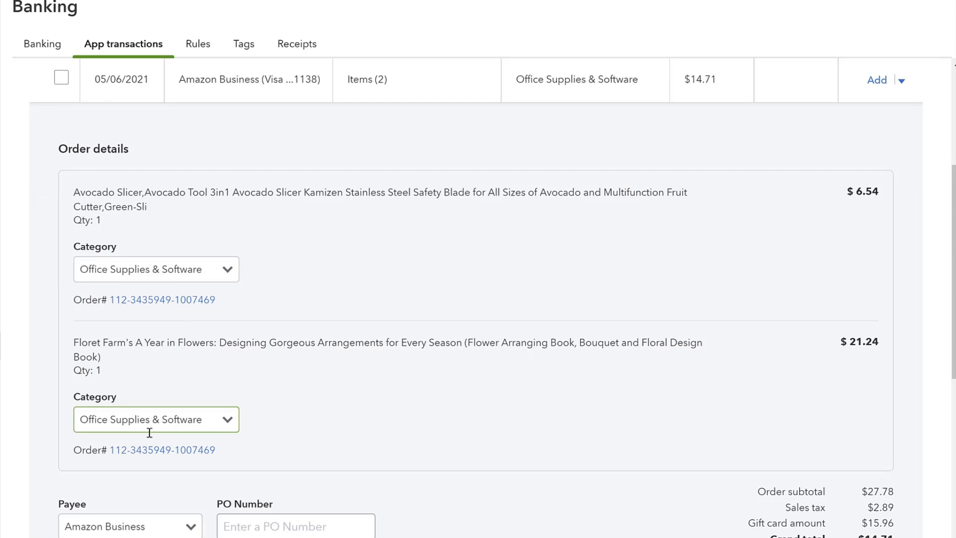
# - Categorize the avocado slicer as 3200 Owner's Draw and enter 'owner' for the flower book
pyautogui.click(237, 272)
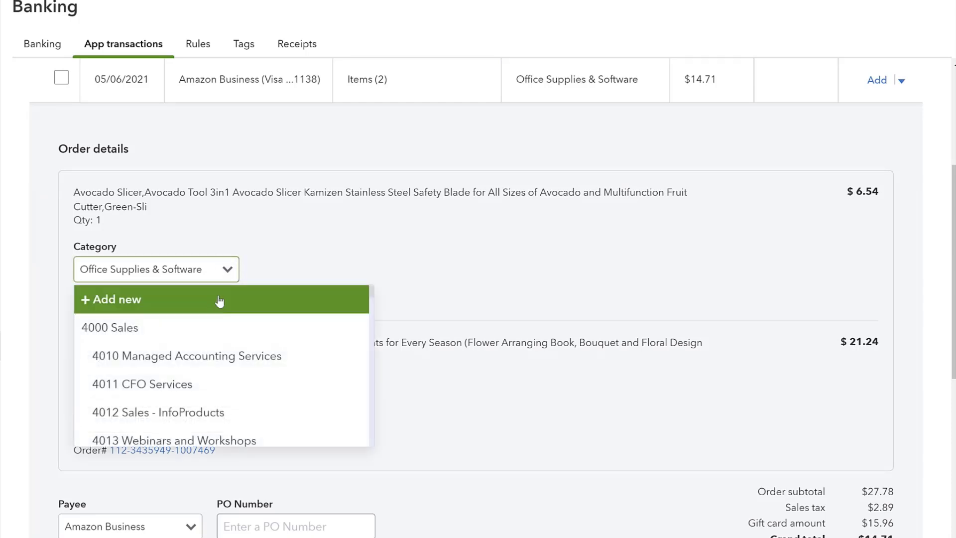
pyautogui.click(187, 271)
pyautogui.tripleClick(213, 271)
pyautogui.write('owne')
pyautogui.click(164, 362)
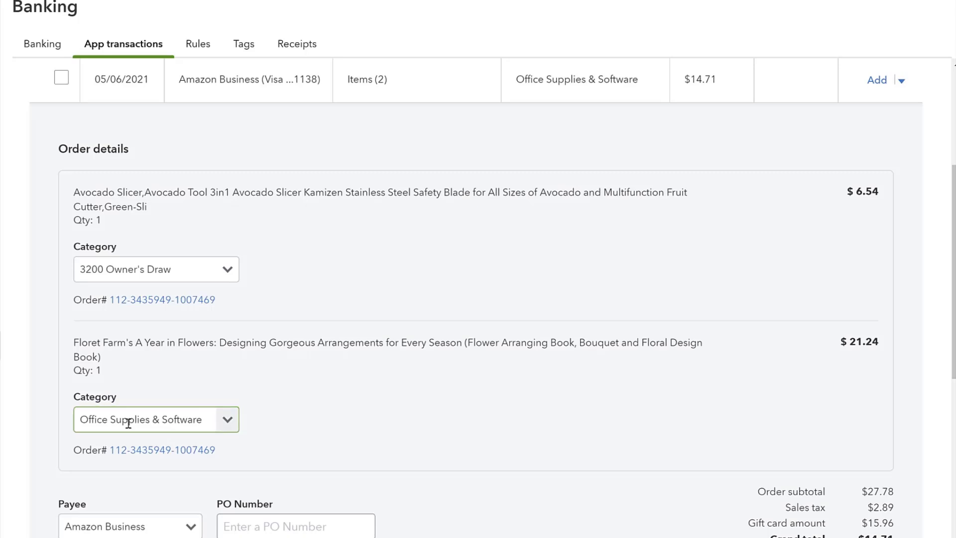
pyautogui.tripleClick(205, 424)
pyautogui.write('owne')
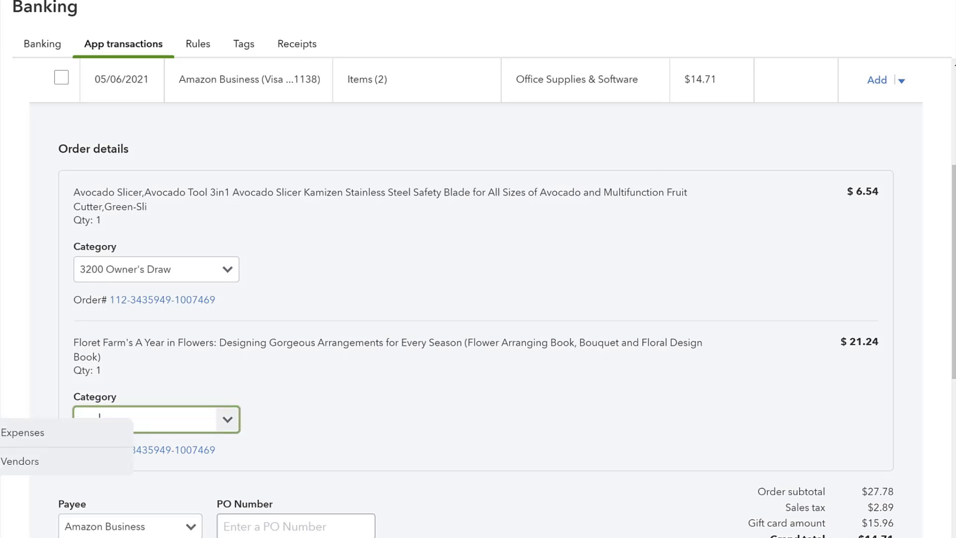
pyautogui.write('r')
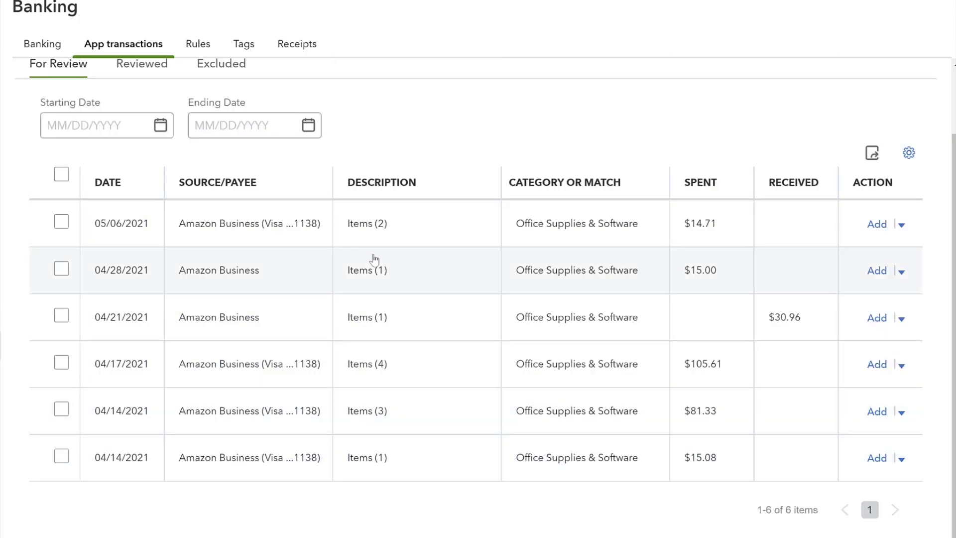
# - Scroll the For Review list to confirm the 04/28/2021 $15.00 row is gone
pyautogui.scroll(2, 485, 323)
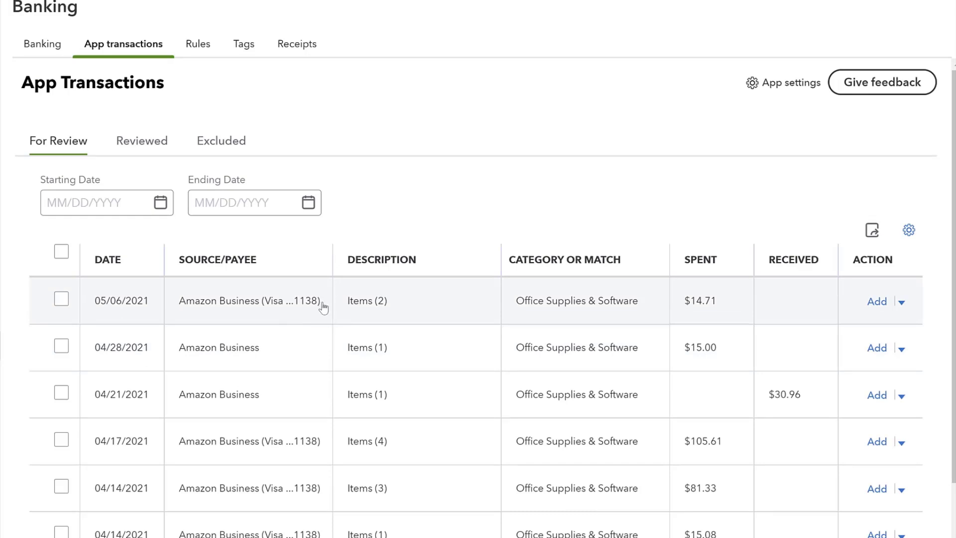
pyautogui.scroll(-1, 466, 275)
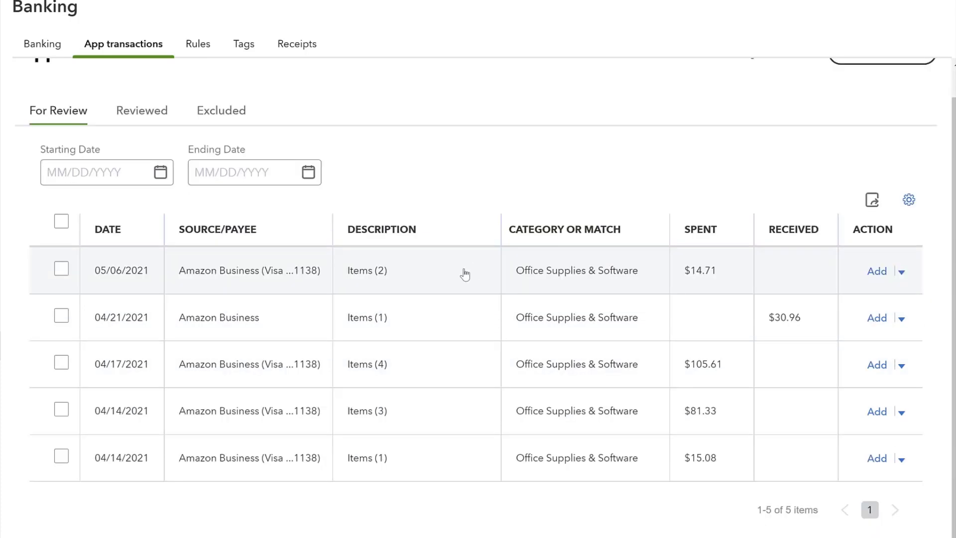
pyautogui.scroll(1, 380, 293)
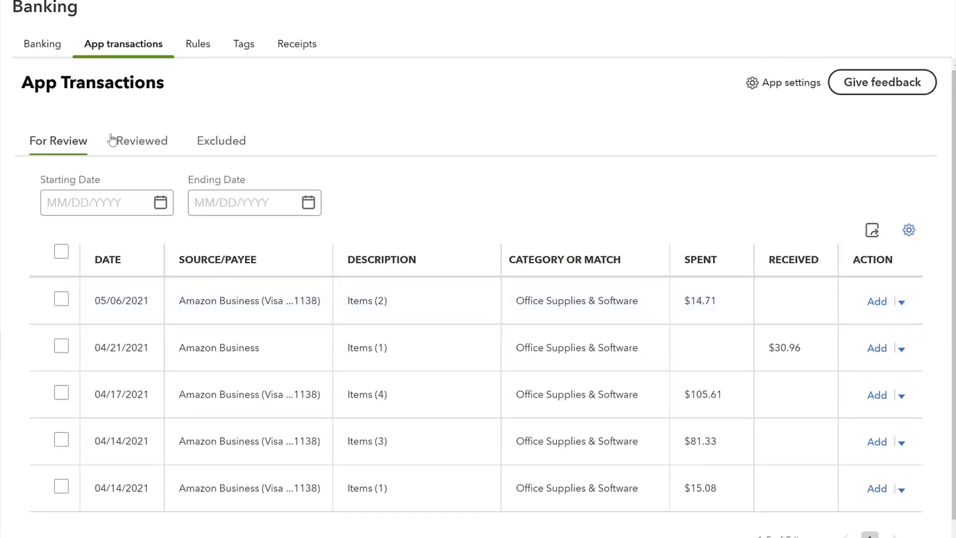